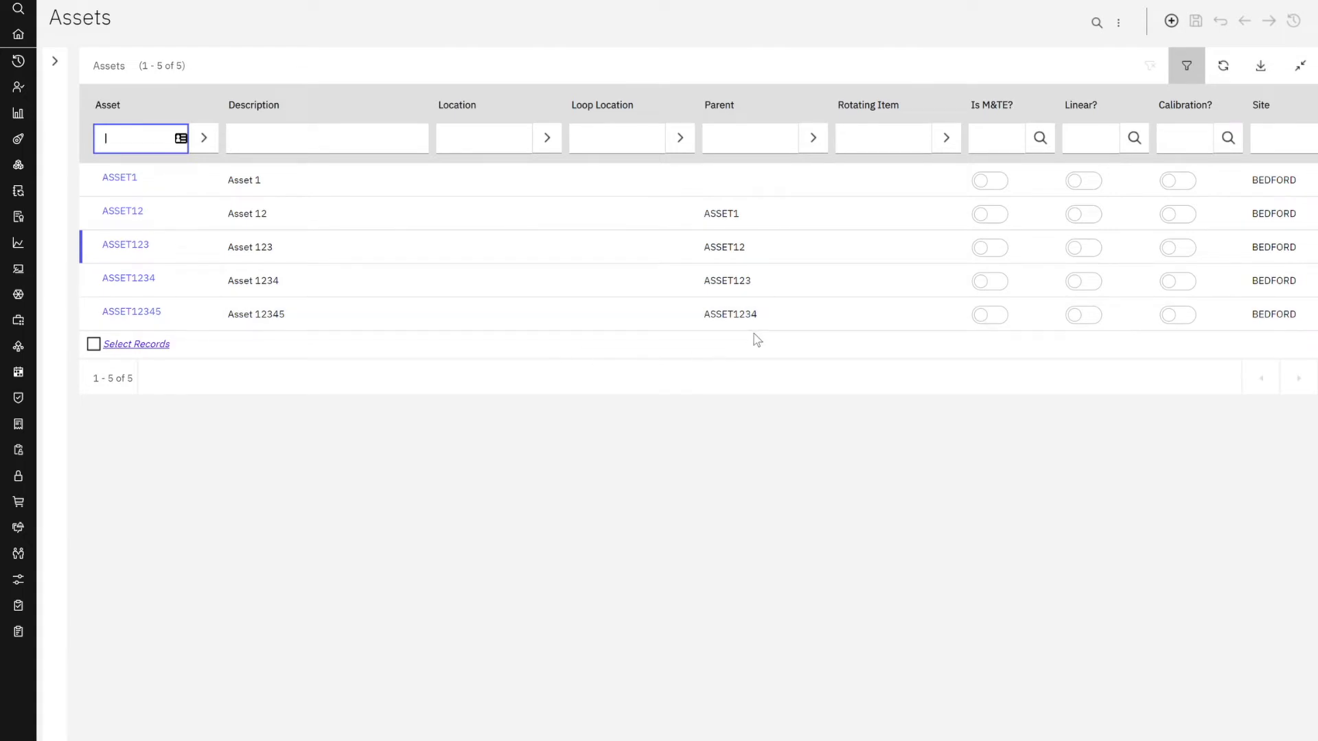
# Step: Open ASSET12345, confirm its Total Cost shows 0.00 in Costs, and return to the top
pyautogui.click(132, 312)
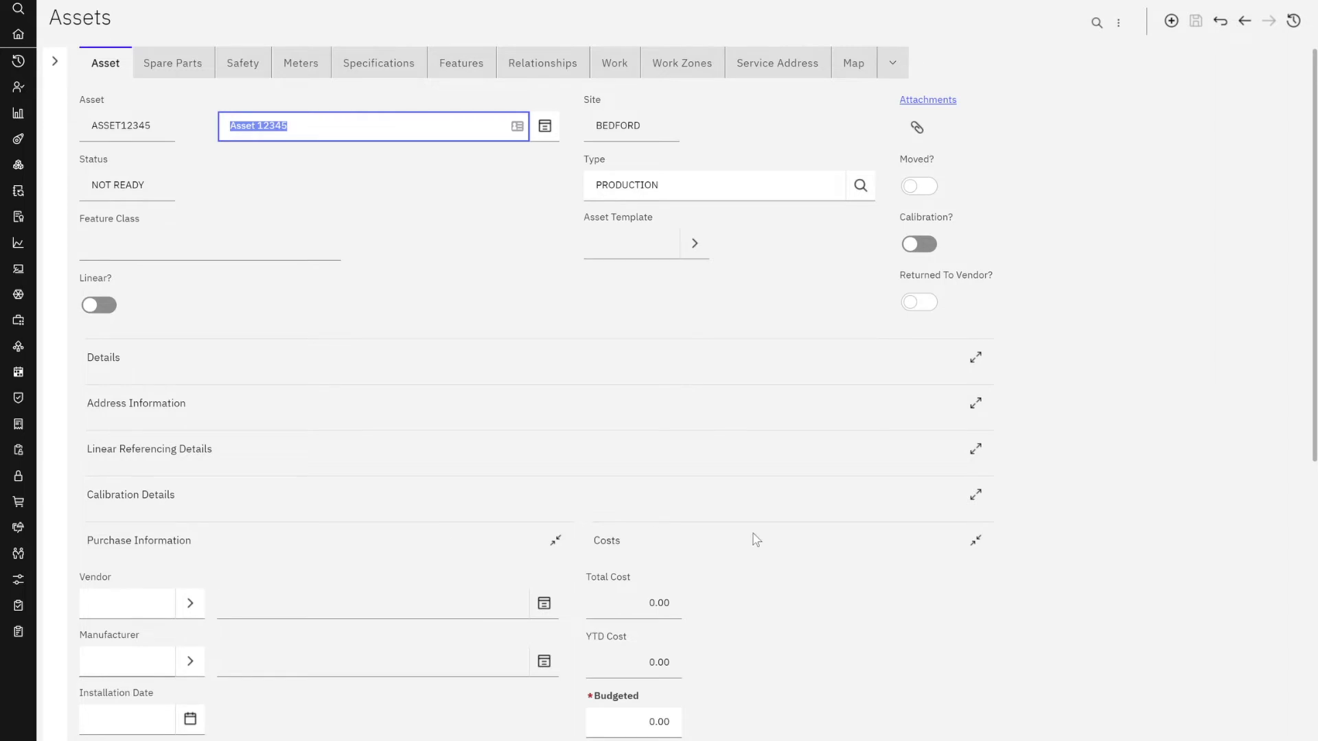
pyautogui.scroll(-3, 755, 538)
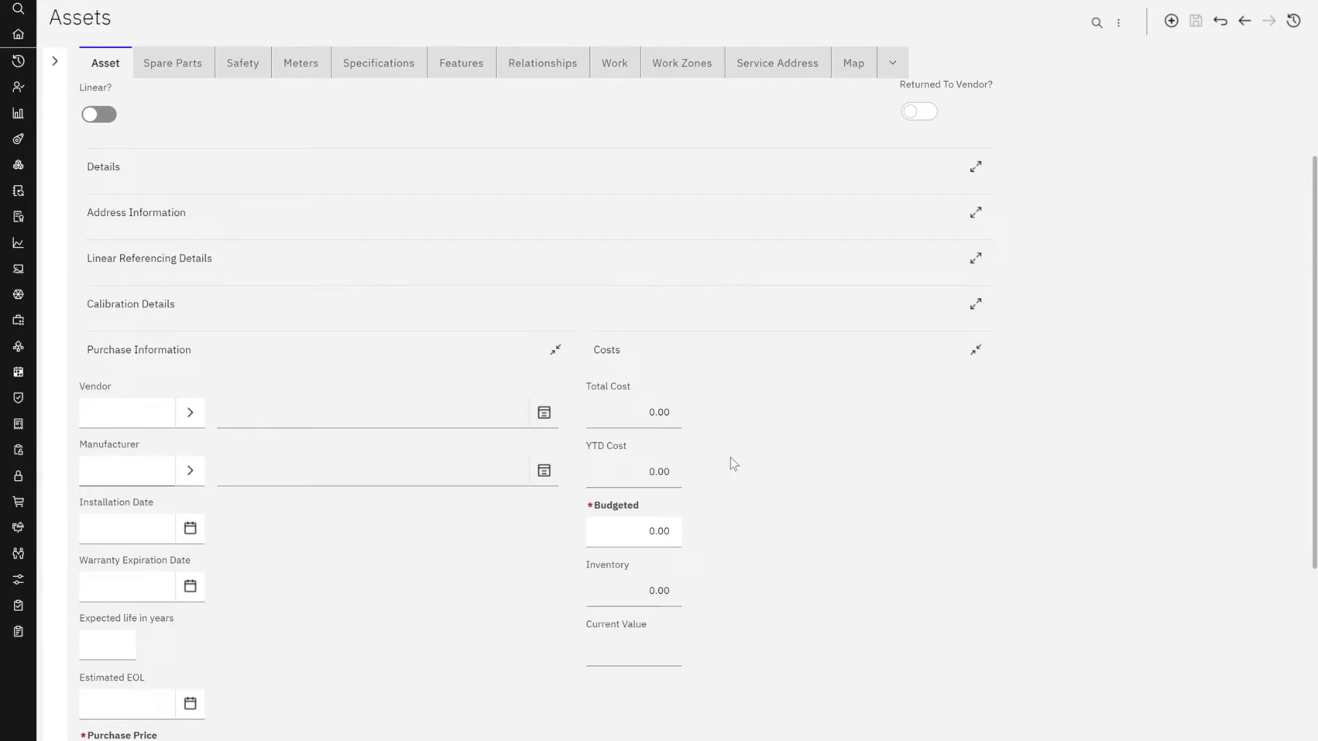
pyautogui.click(127, 69)
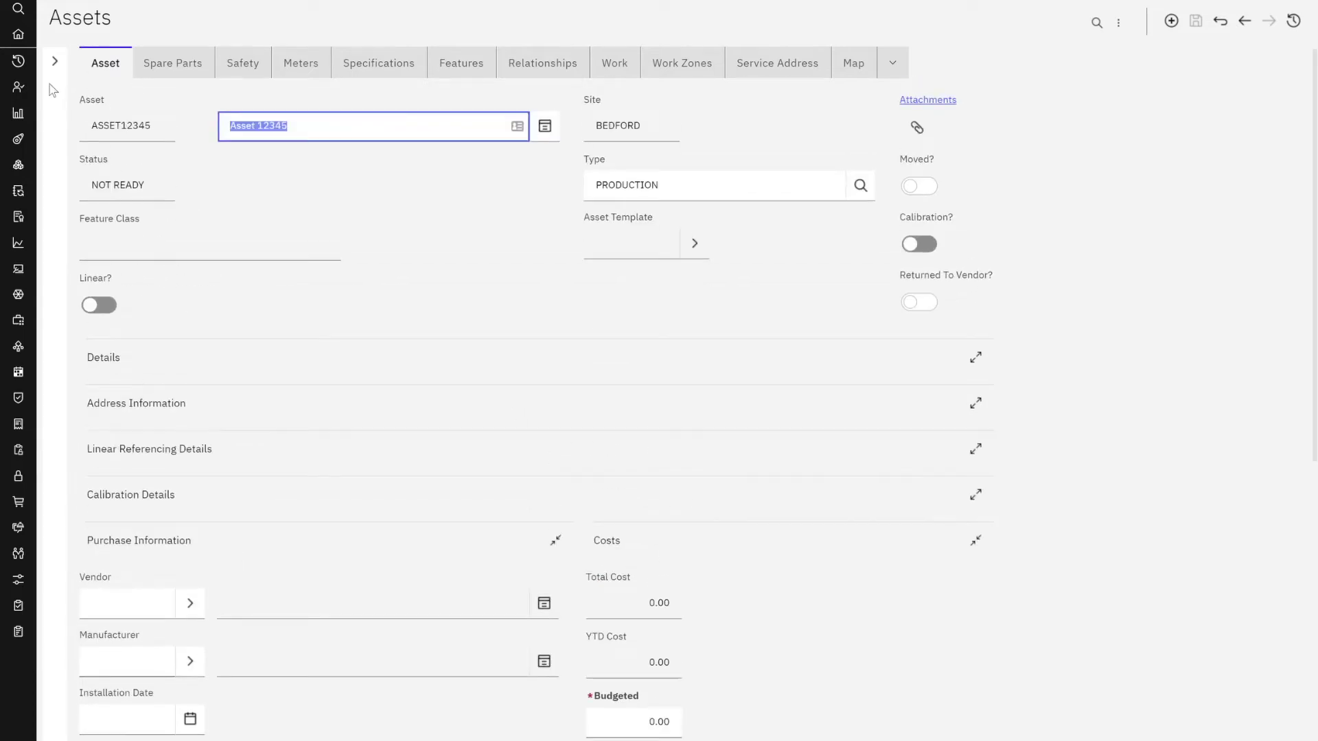
# Step: Open top parent ASSET1, confirm its Total Cost of 382.74, and go back to the Assets list
pyautogui.click(55, 62)
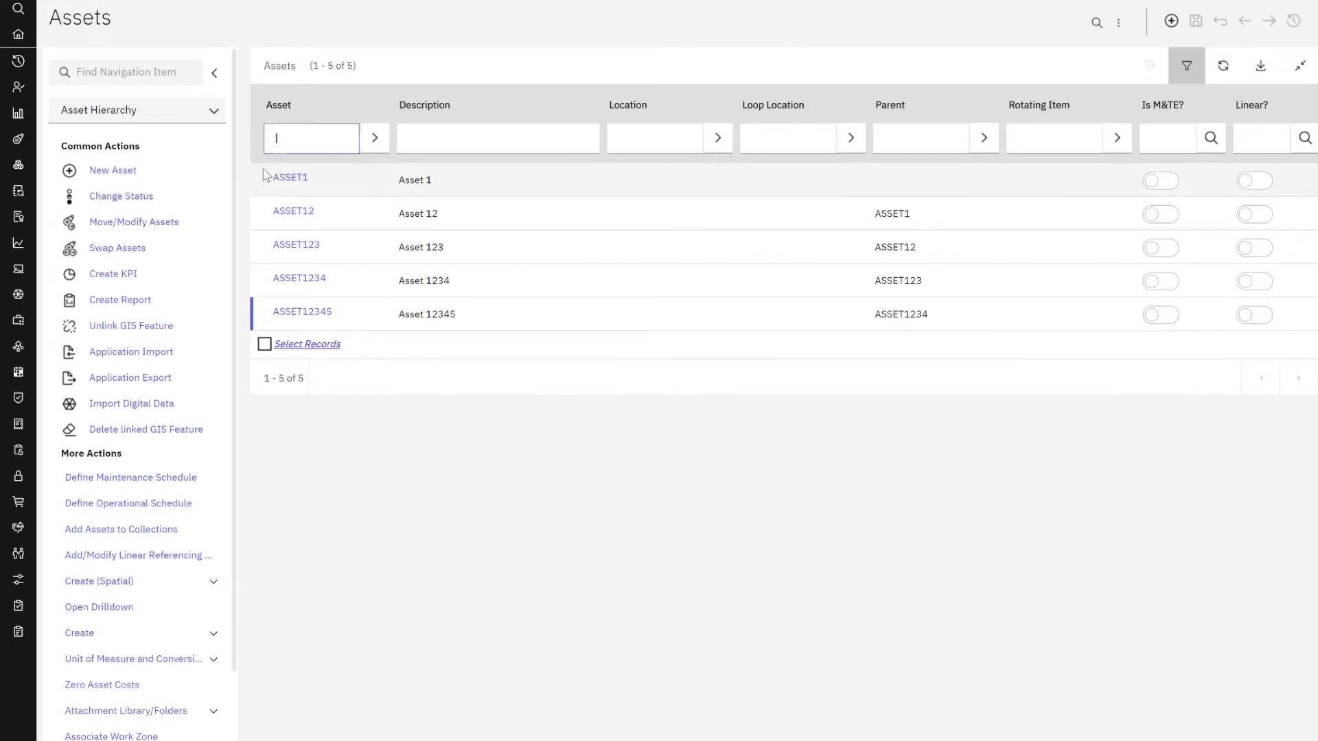
pyautogui.click(288, 177)
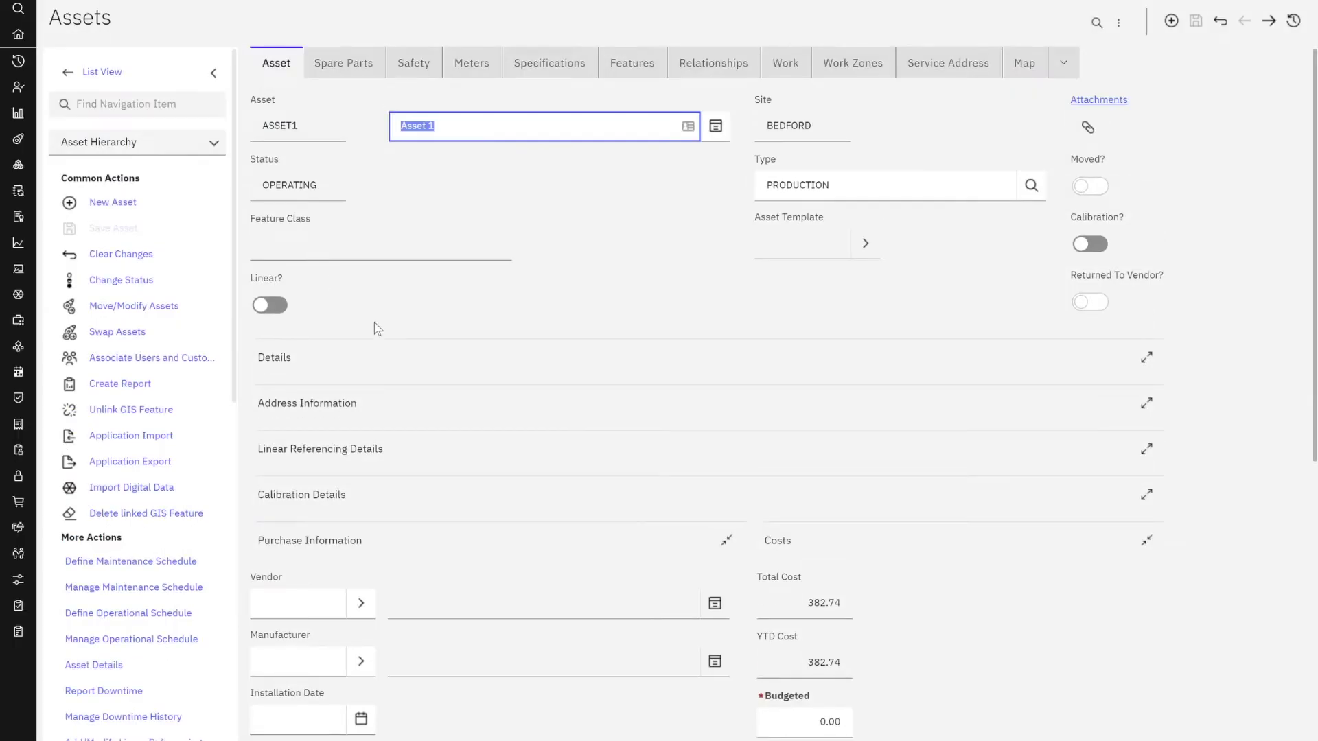
pyautogui.scroll(-2, 733, 505)
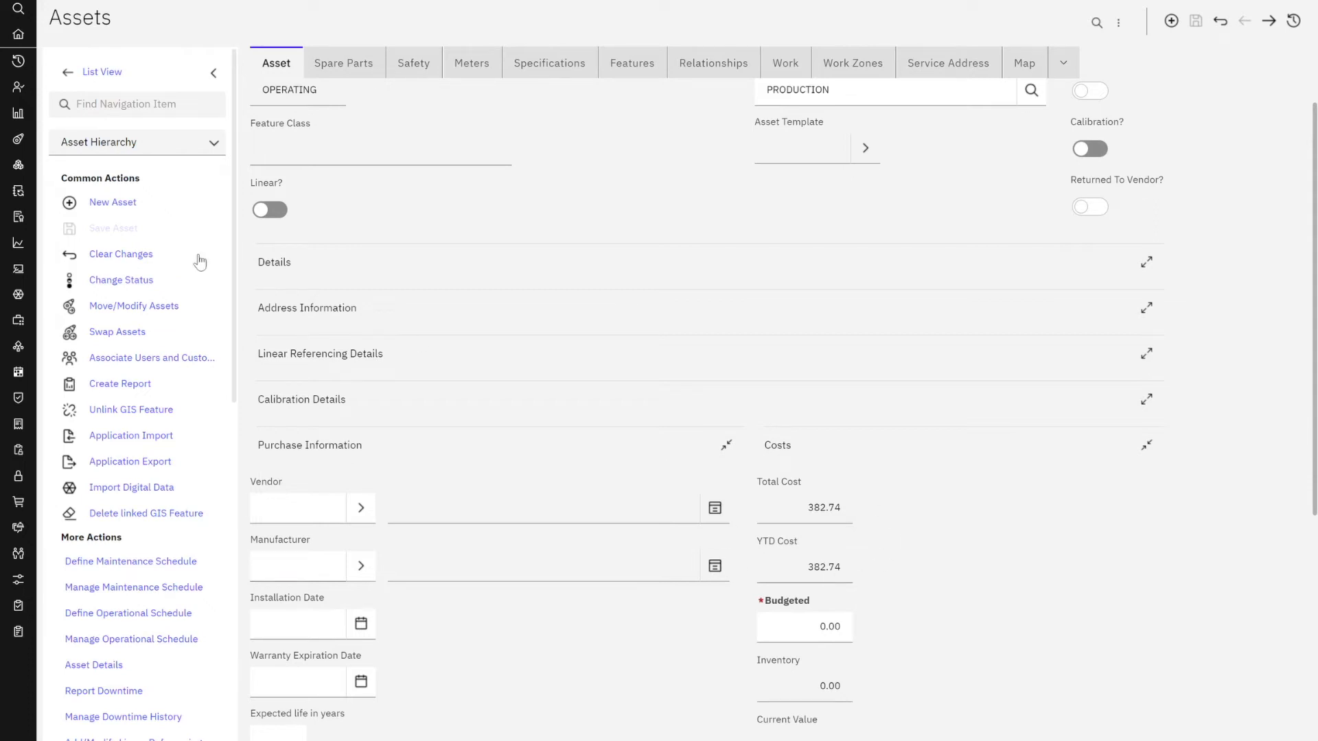
pyautogui.click(101, 72)
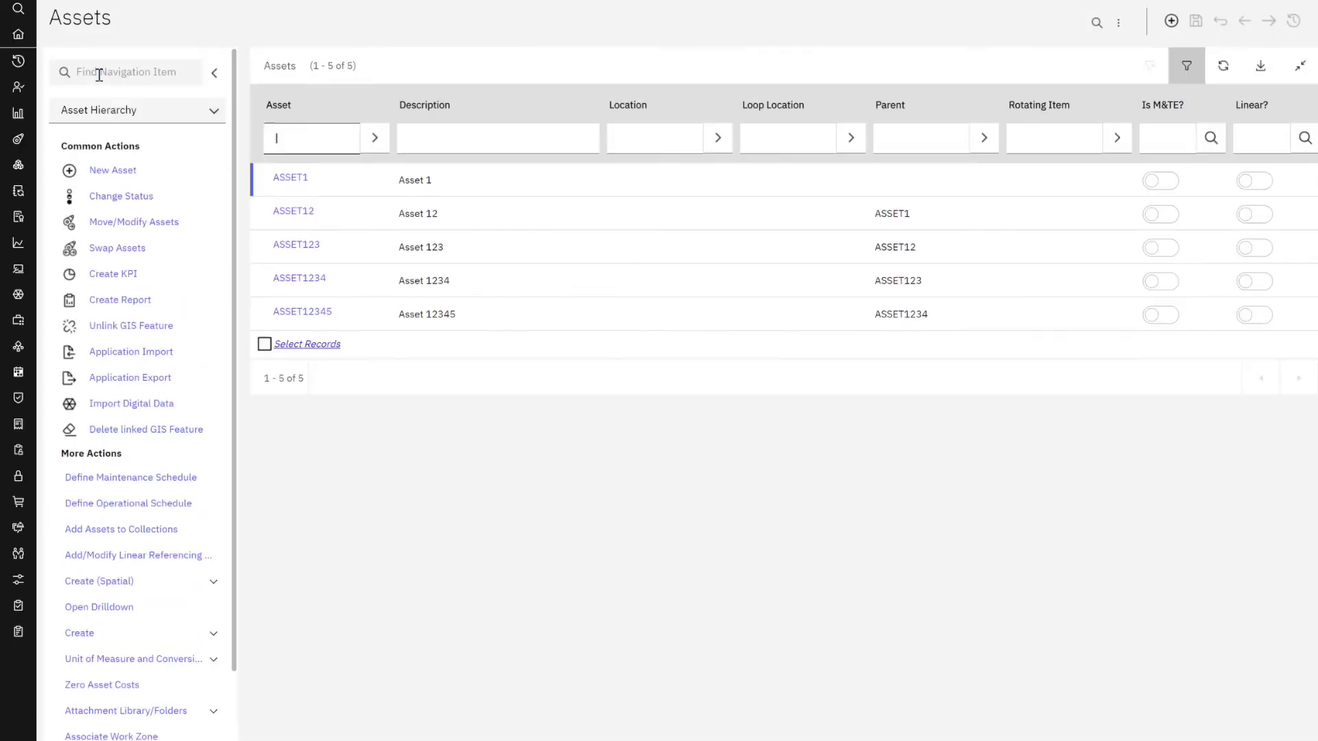
# Step: Switch to Work Order Tracking from My Recent Applications
pyautogui.moveTo(21, 76)
pyautogui.click(157, 67)
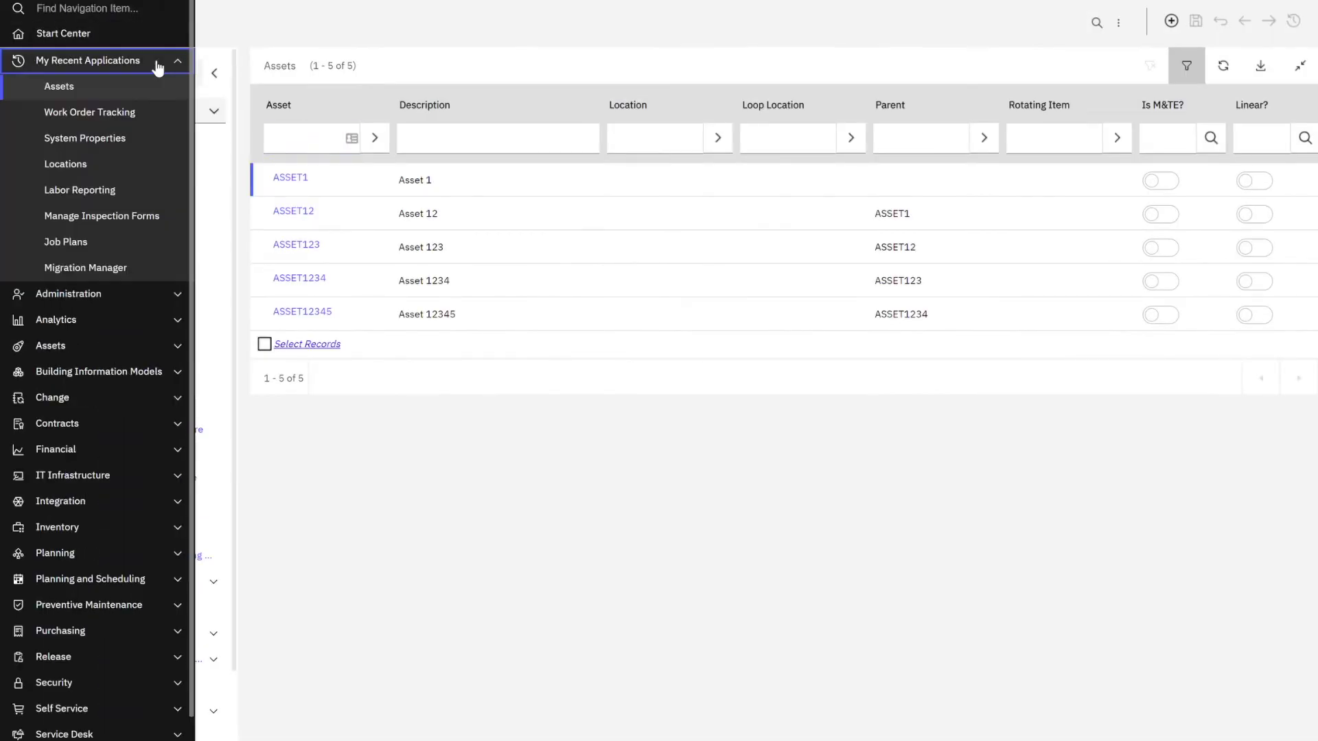
pyautogui.click(138, 112)
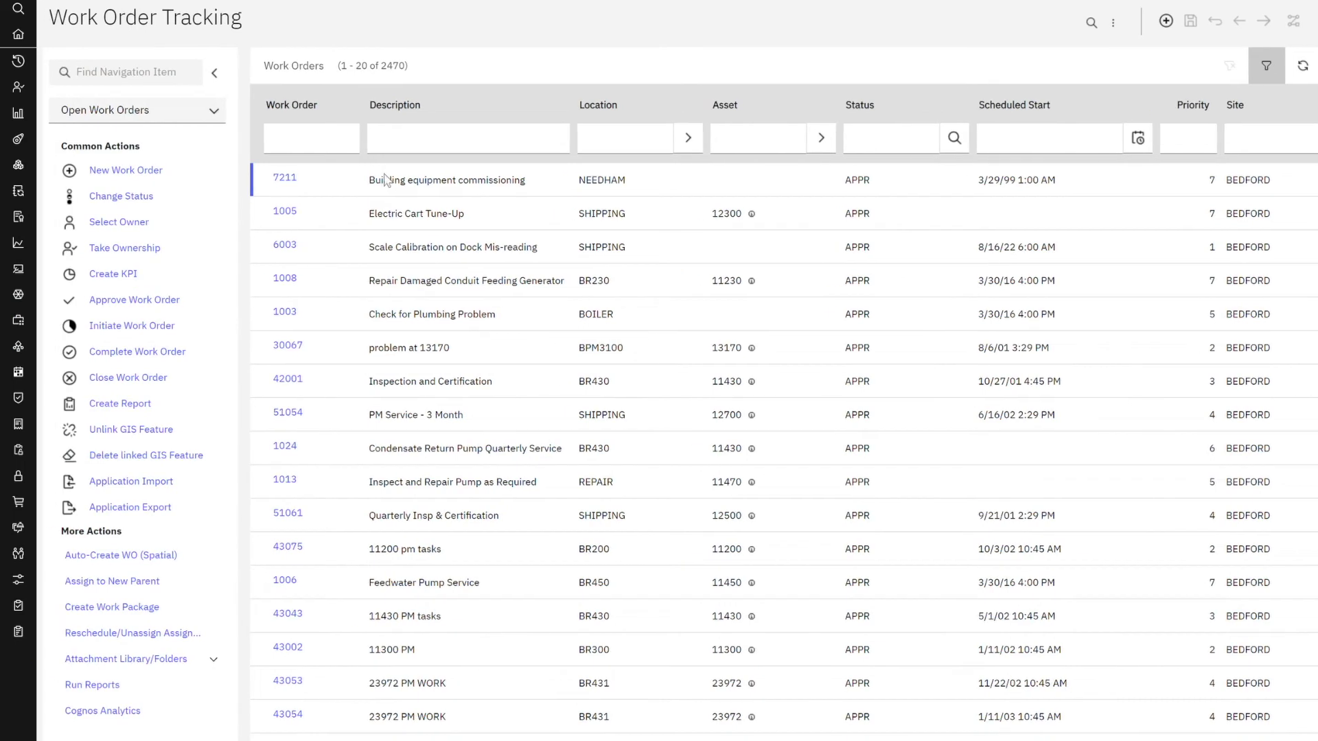
# Step: Filter work orders by asset asset12345 and status =appr, then open work order 1288830
pyautogui.click(628, 144)
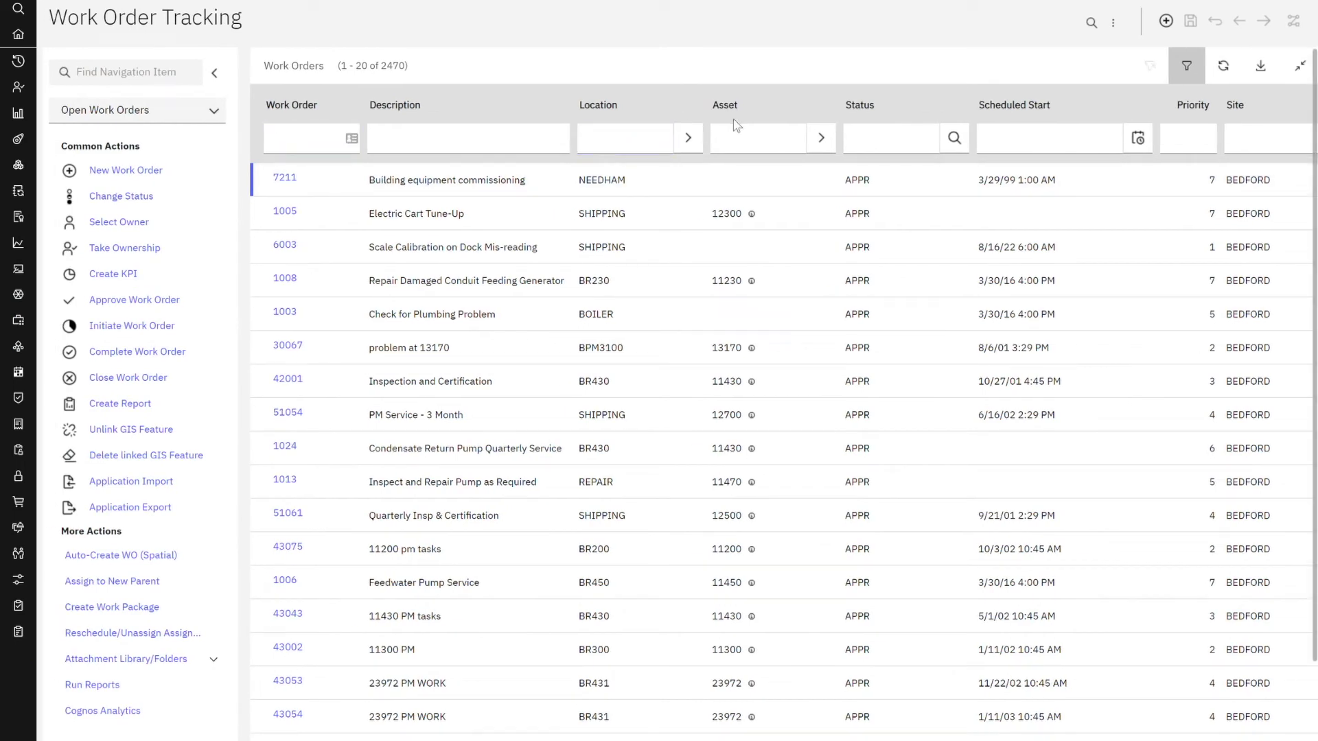
pyautogui.click(742, 145)
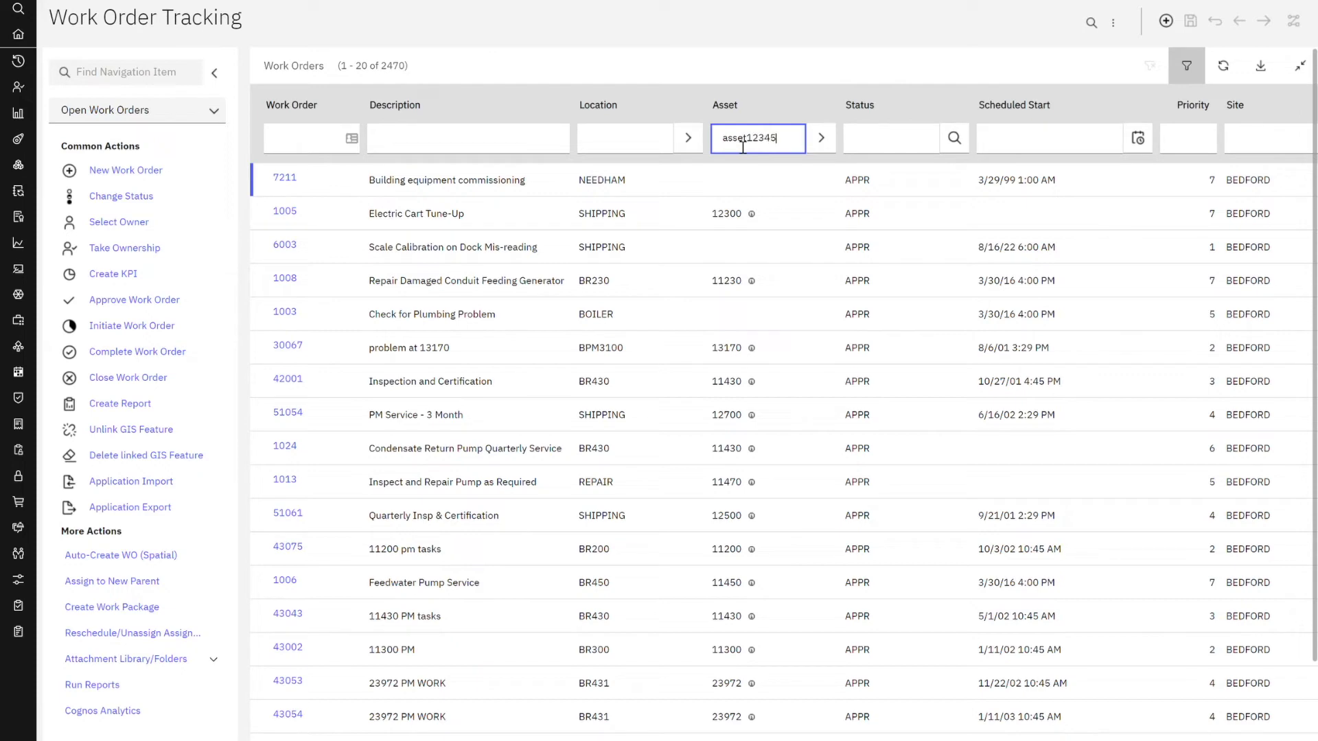
pyautogui.click(879, 145)
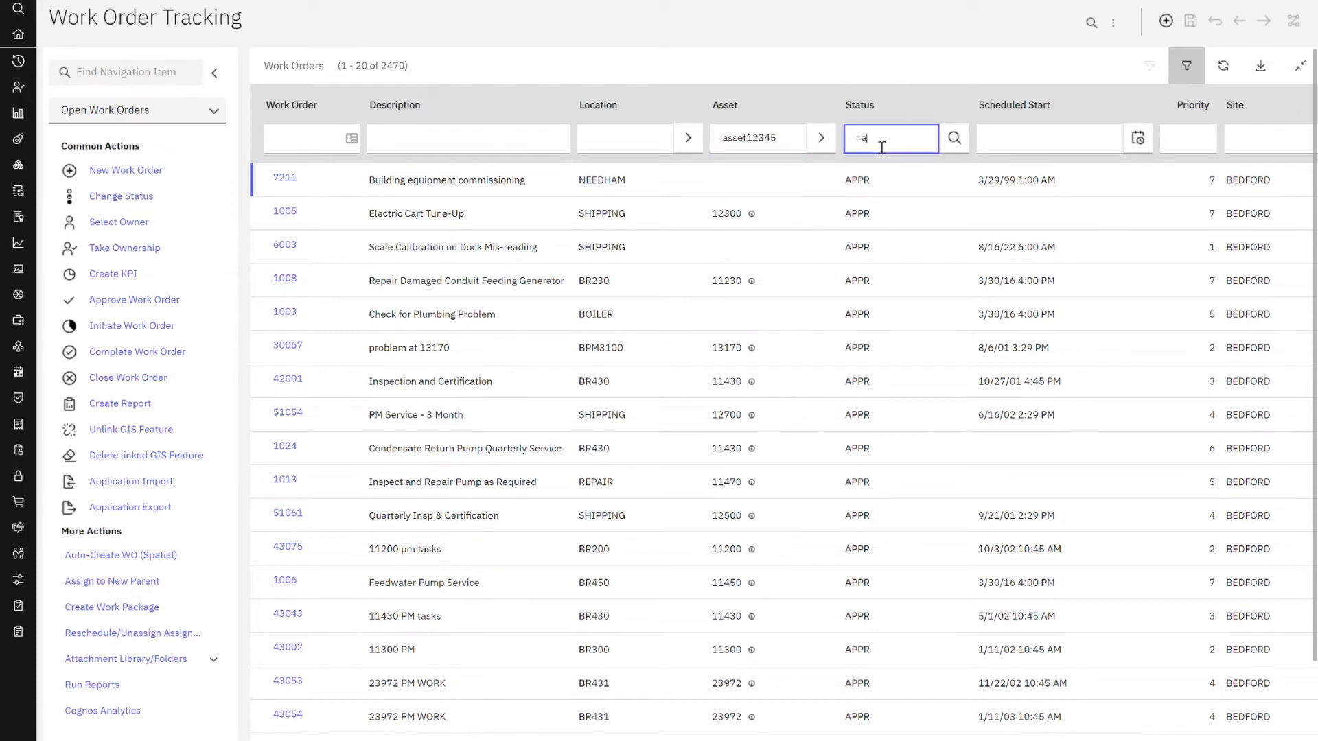
pyautogui.write('=appr')
pyautogui.press('Return')
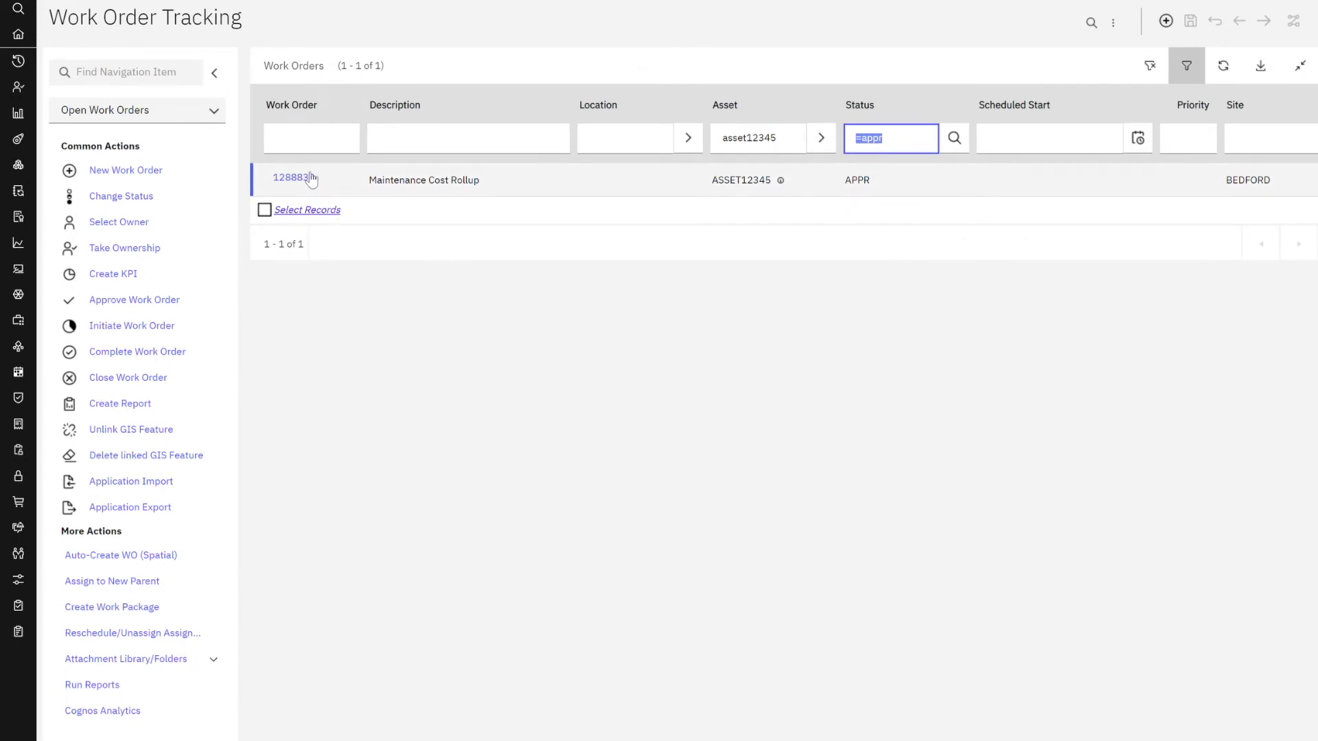
pyautogui.click(306, 178)
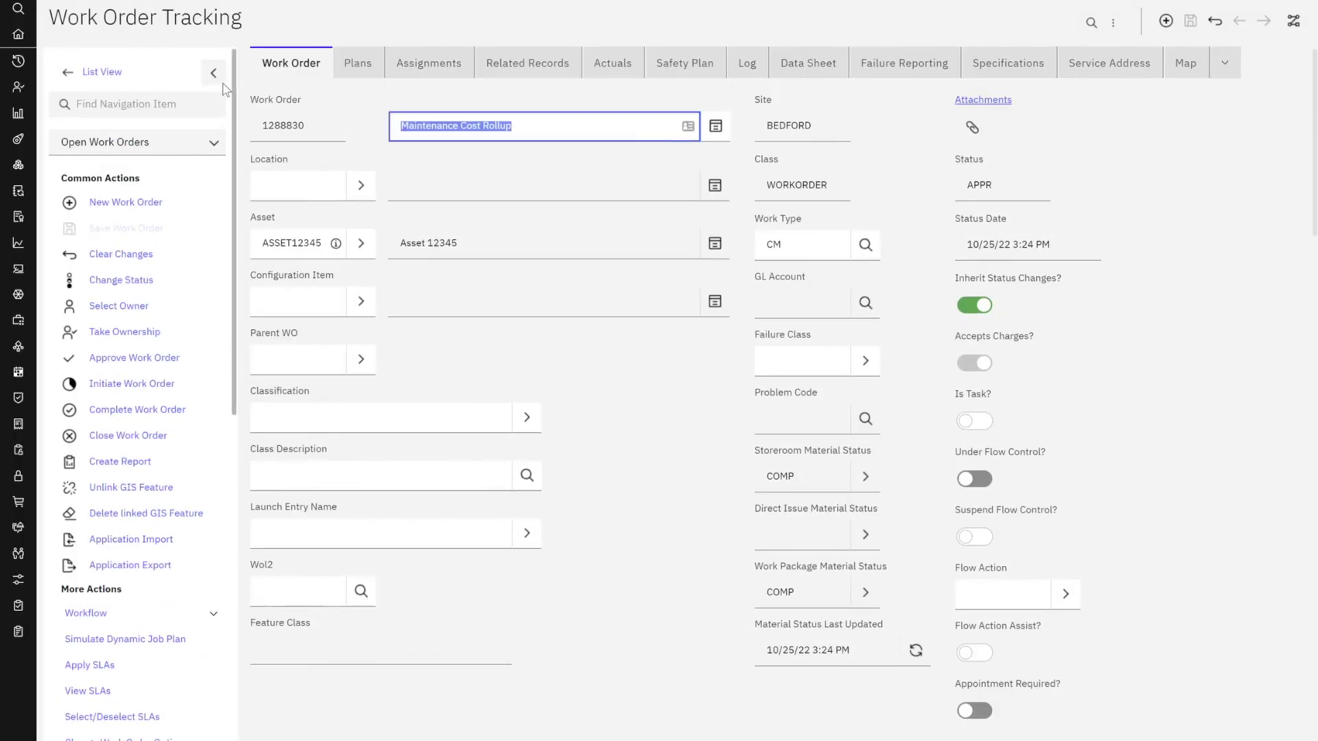
pyautogui.click(214, 76)
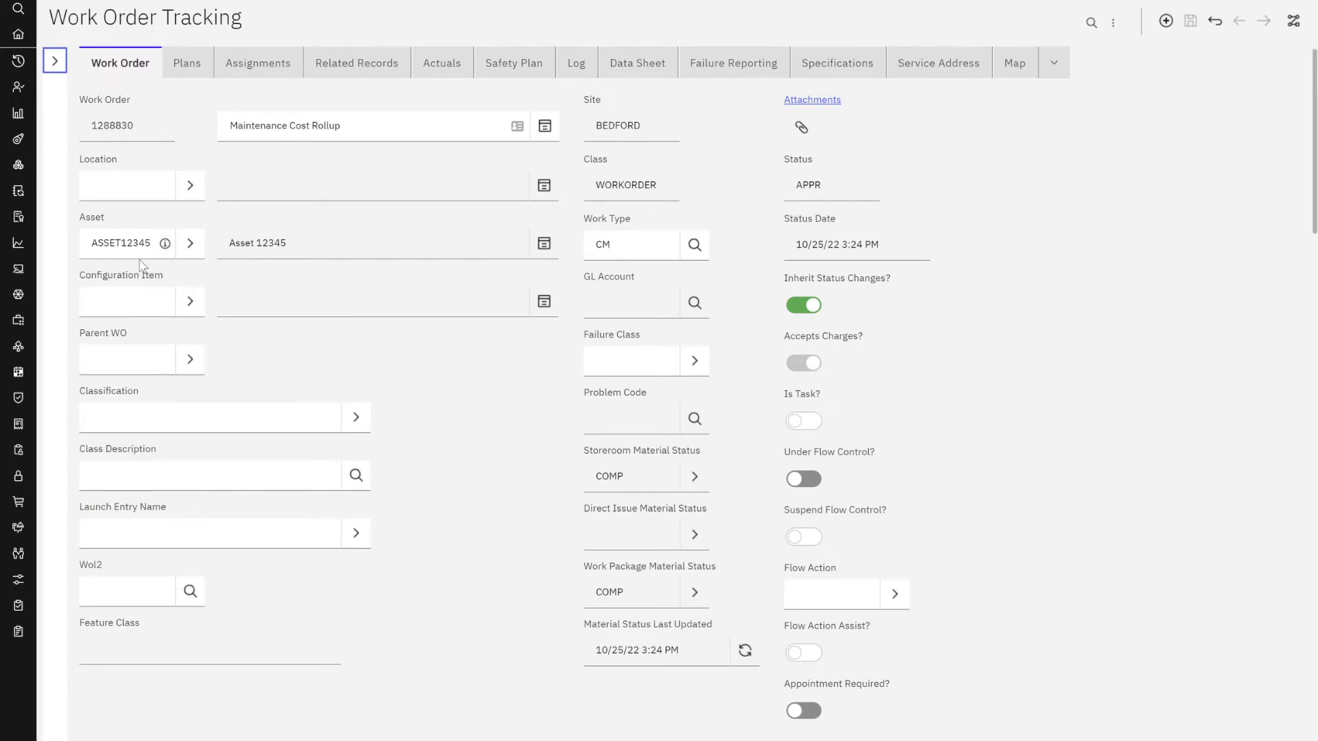
pyautogui.click(197, 73)
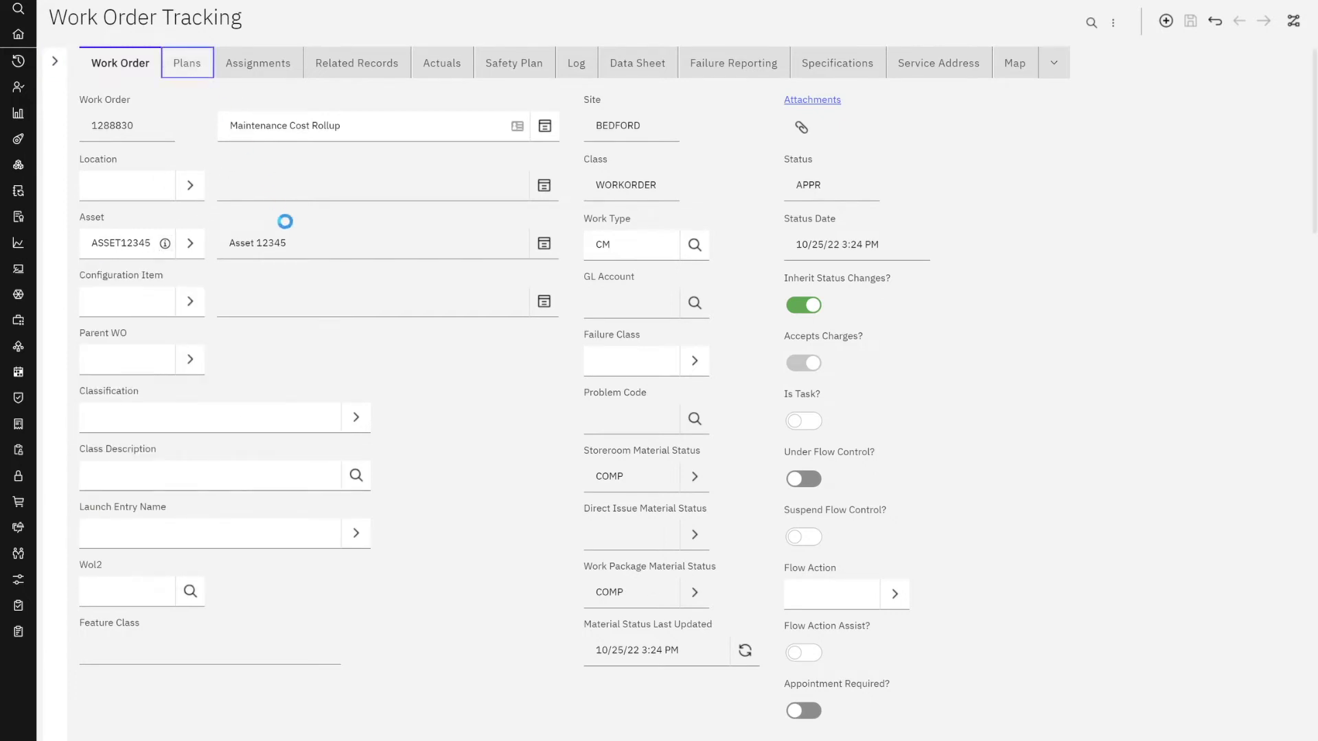
# Step: Review the planned tasks Disassemble, Repair, and Reassemble and Test, plus planned materials and tools
pyautogui.scroll(-3, 351, 405)
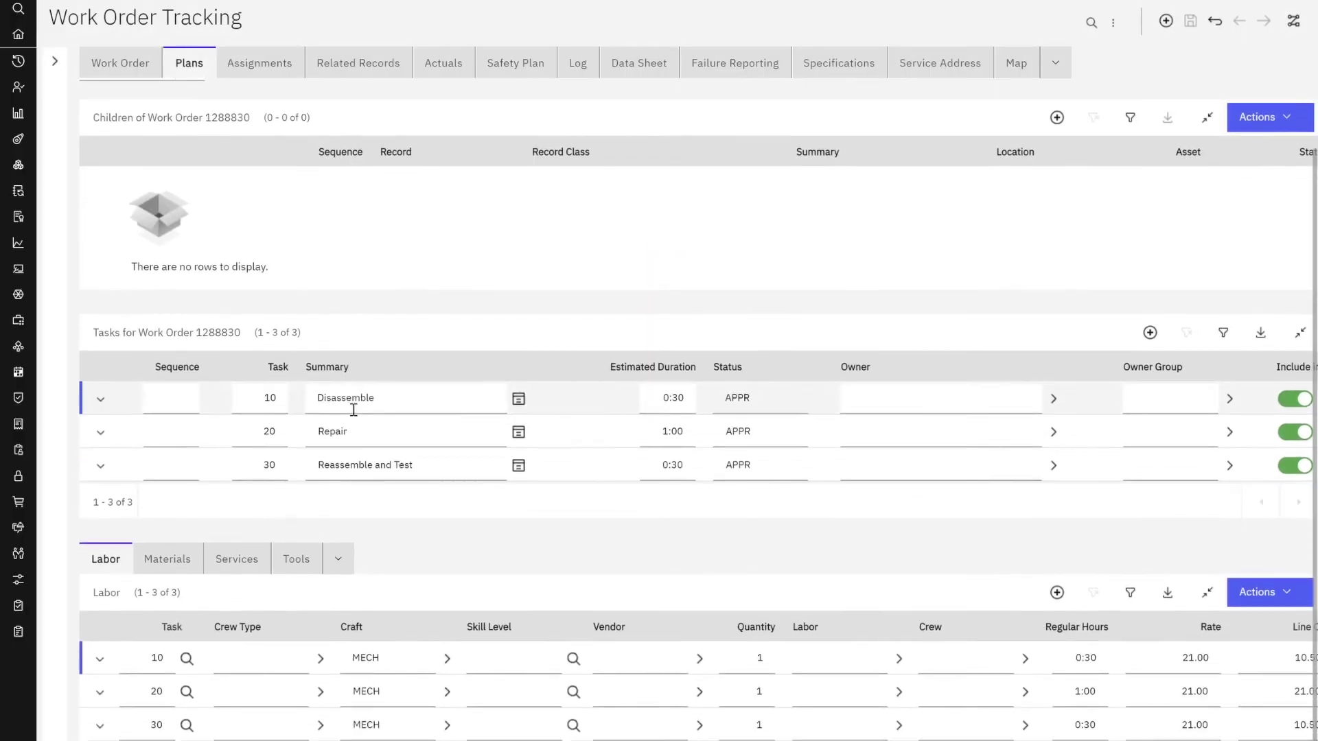
pyautogui.scroll(-1, 353, 410)
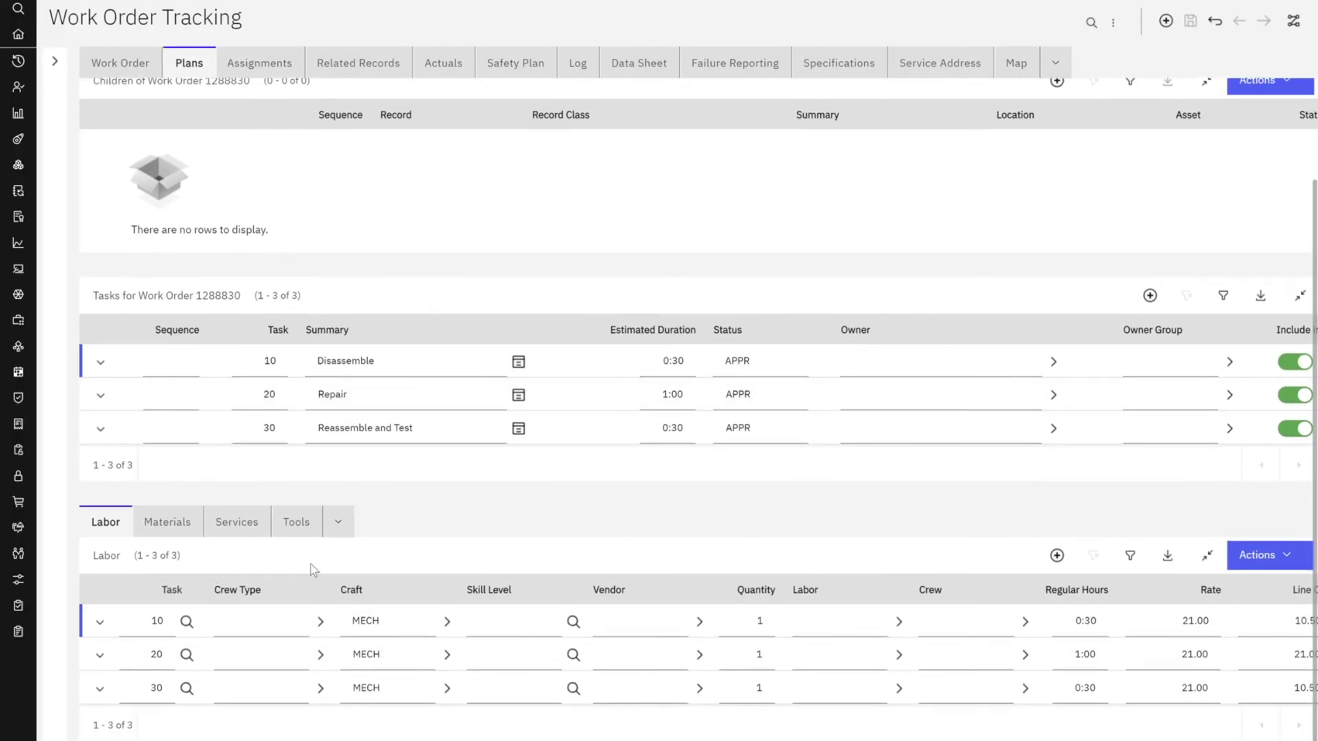
pyautogui.click(168, 523)
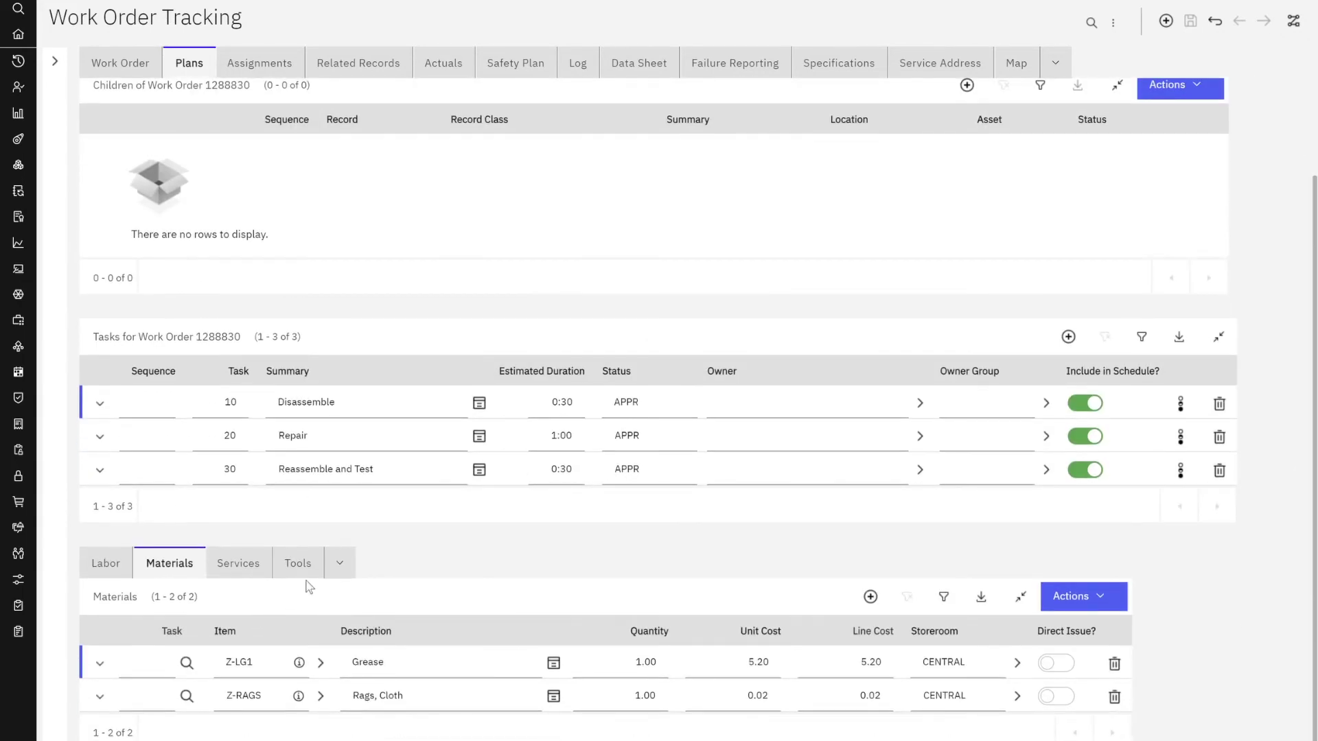
pyautogui.click(301, 564)
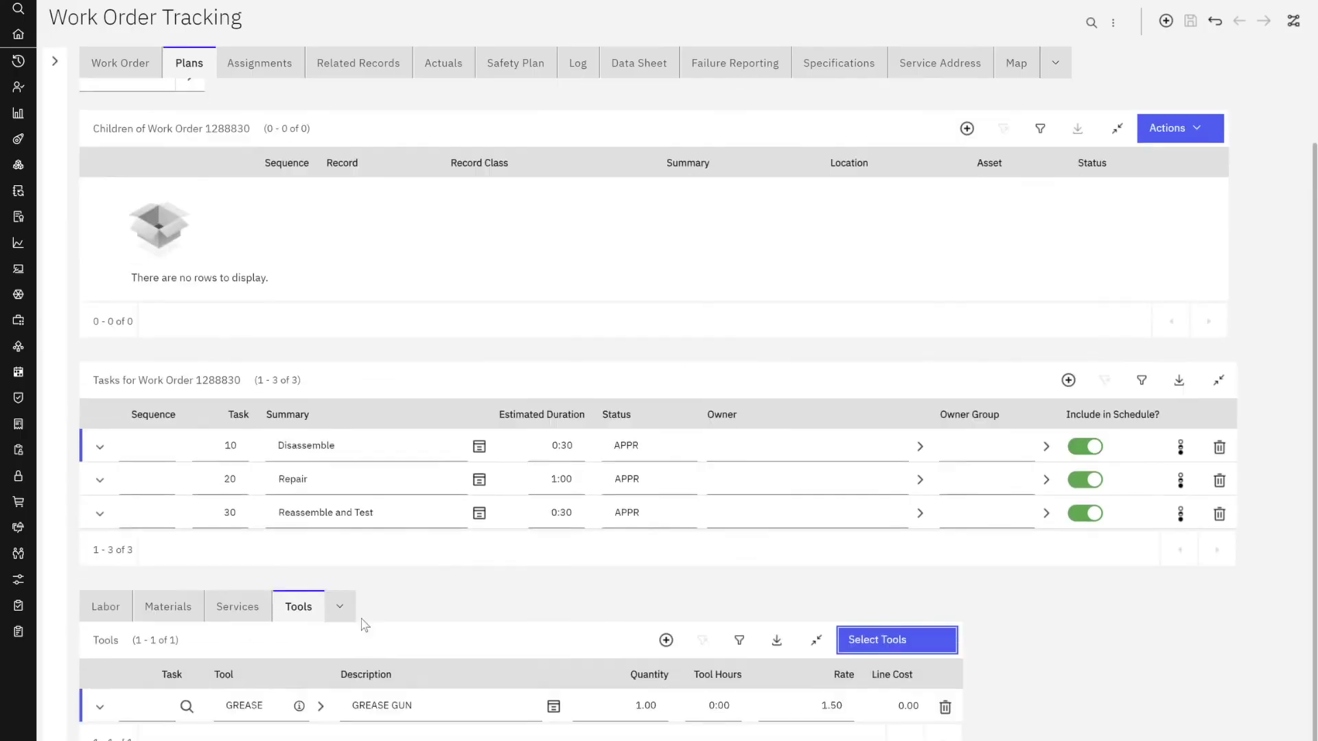
pyautogui.scroll(3, 370, 356)
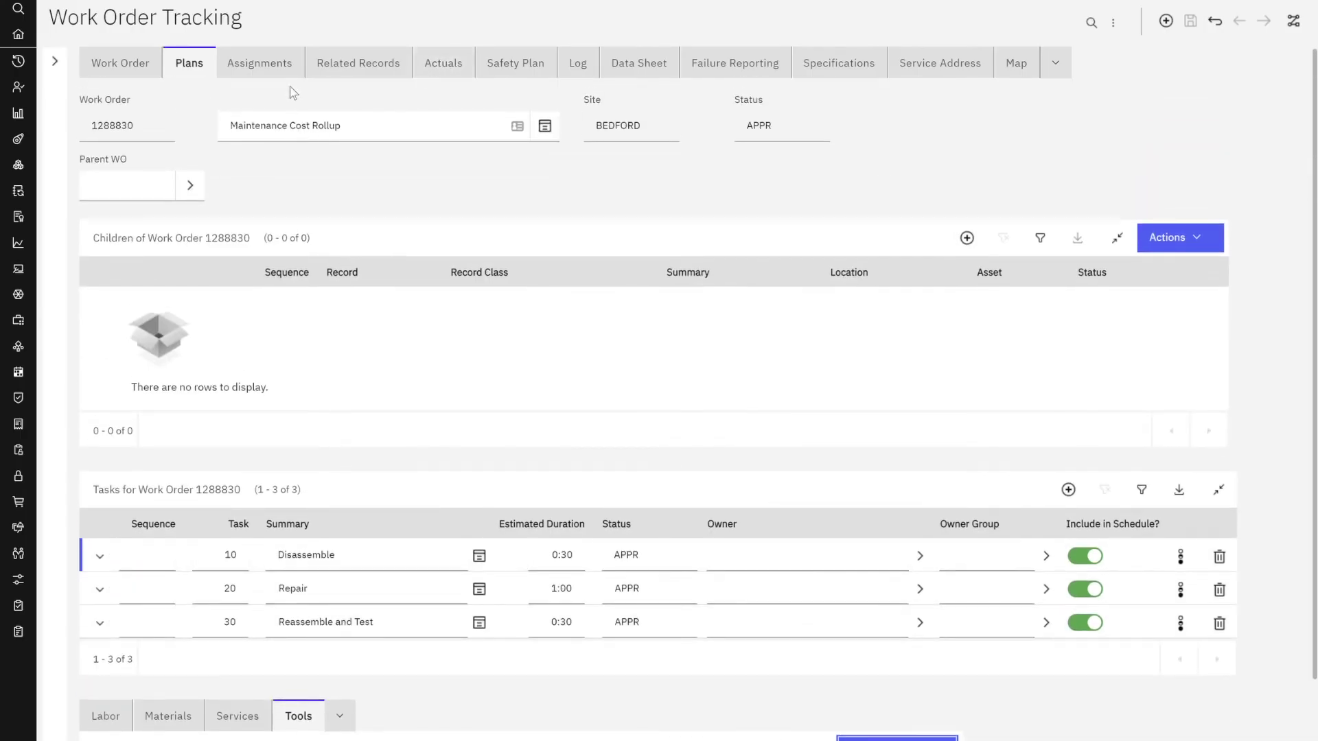
# Step: Issue the reserved Rags, Cloth and Grease as actual materials using Select Reserved Items
pyautogui.click(439, 74)
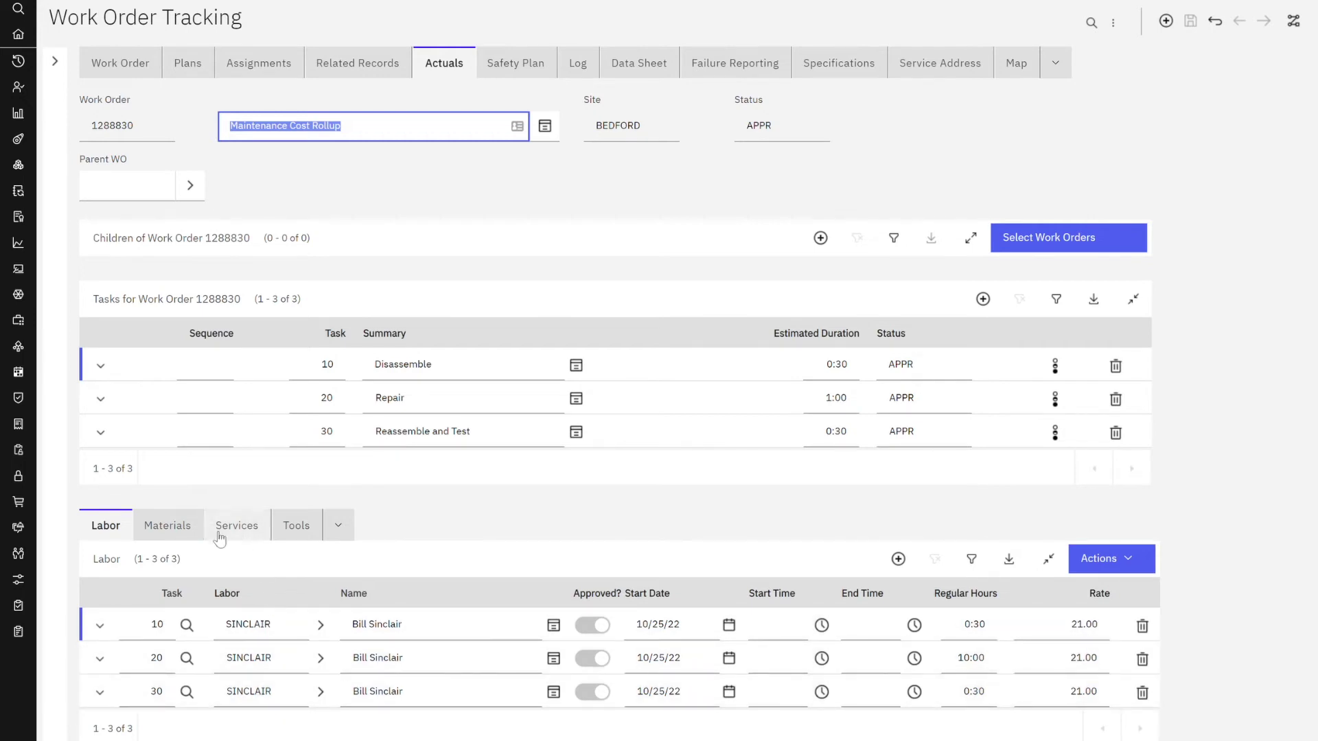
pyautogui.click(189, 539)
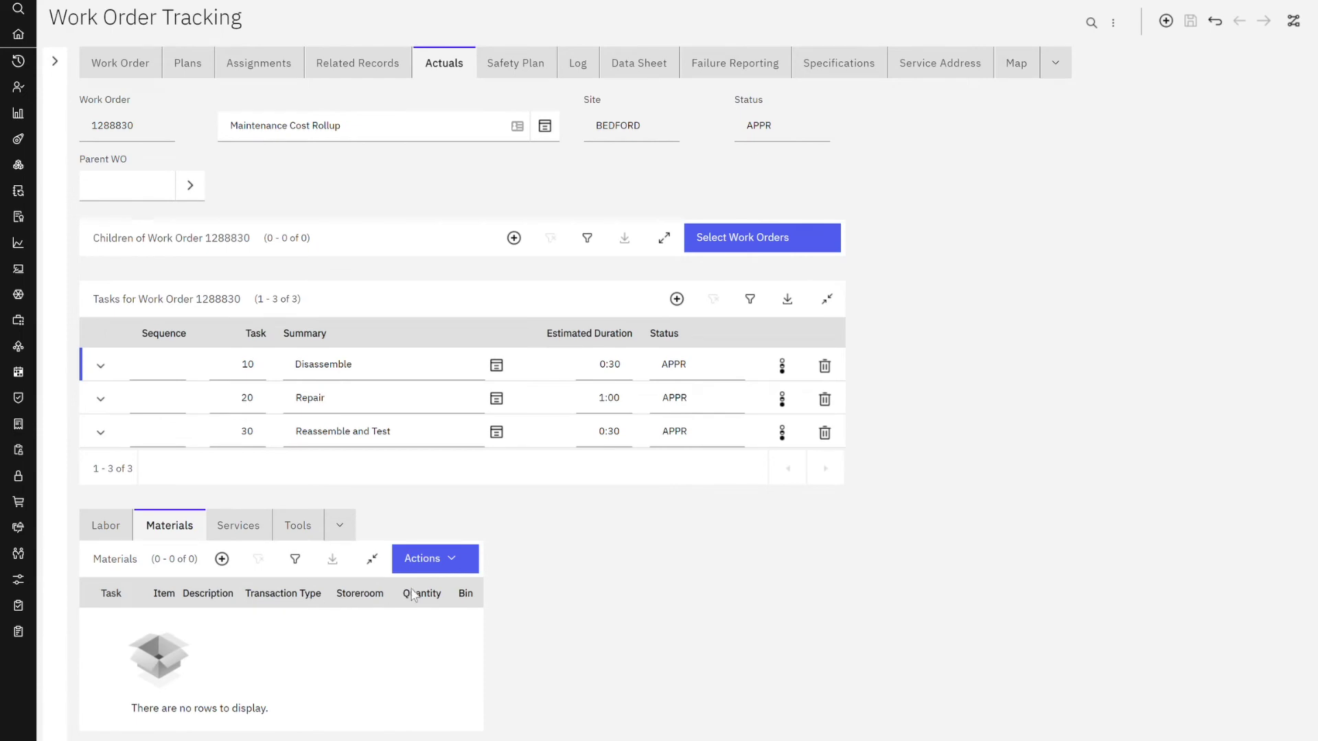
pyautogui.click(467, 560)
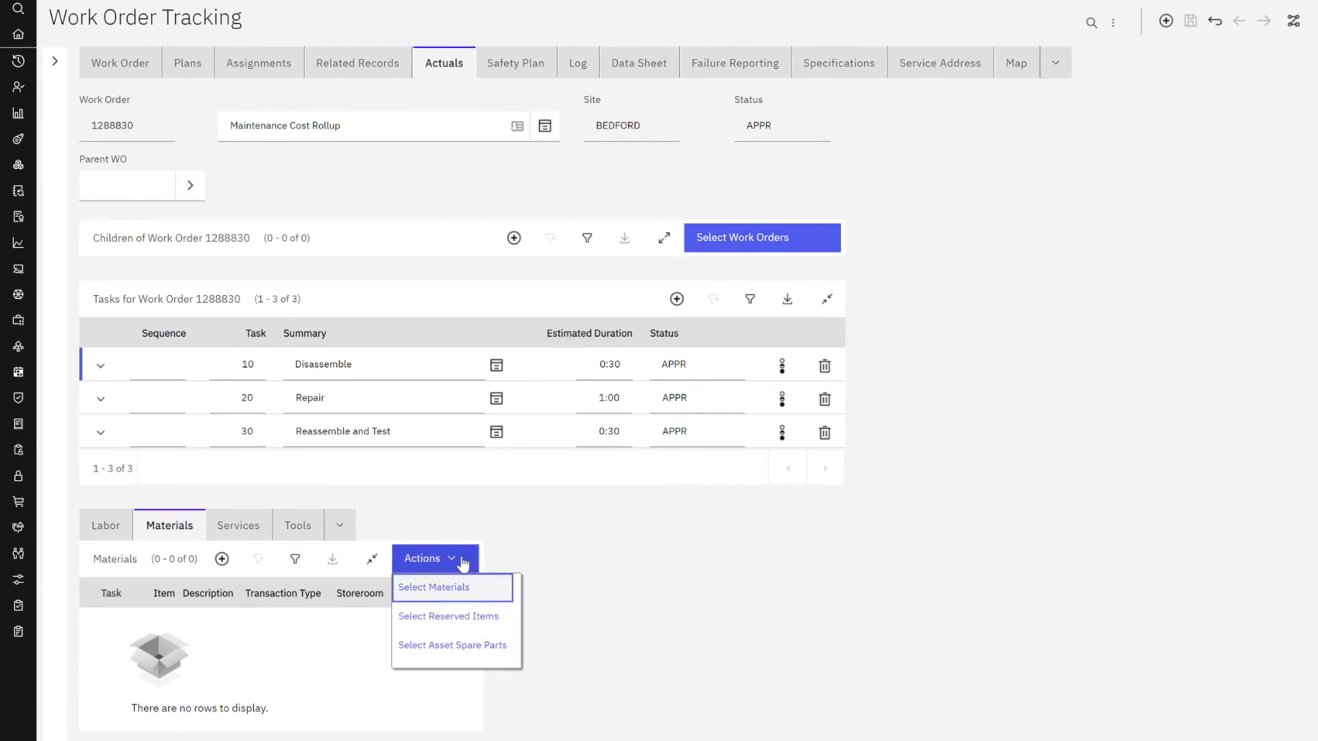
pyautogui.click(476, 615)
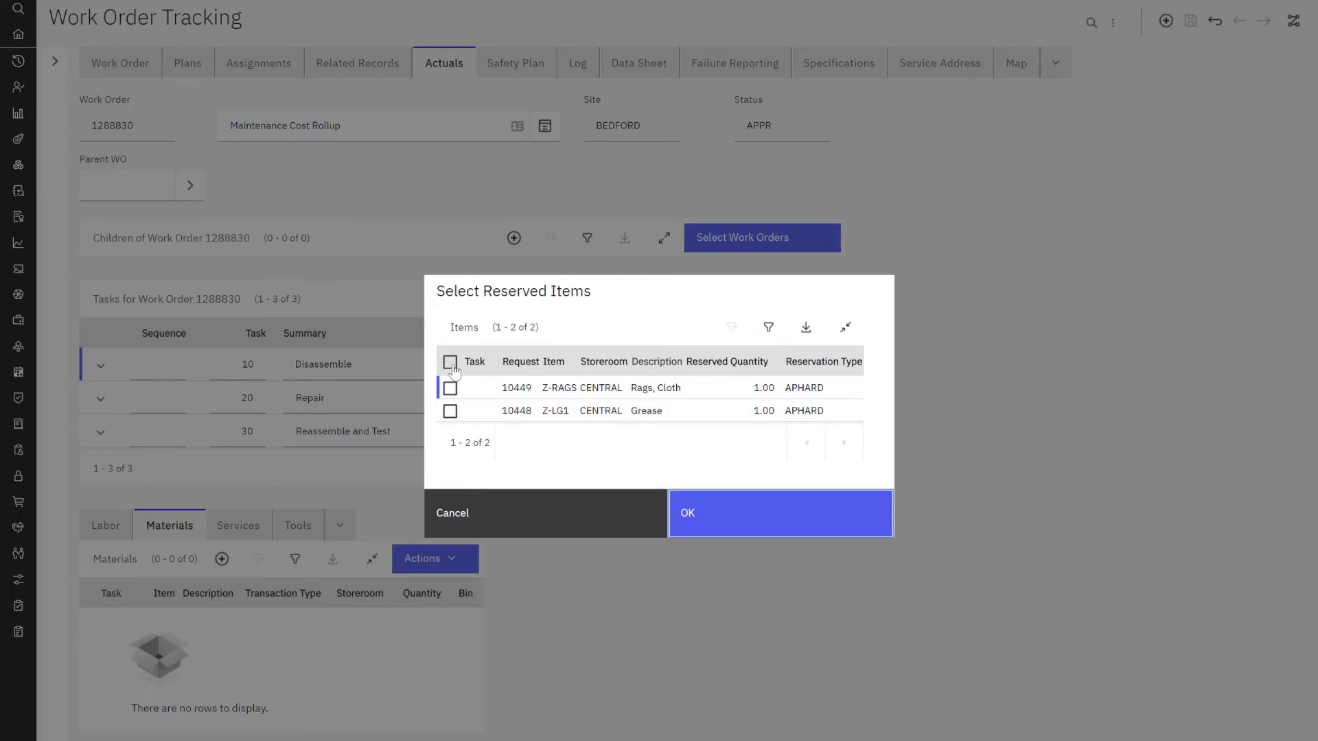
pyautogui.click(450, 362)
pyautogui.click(688, 500)
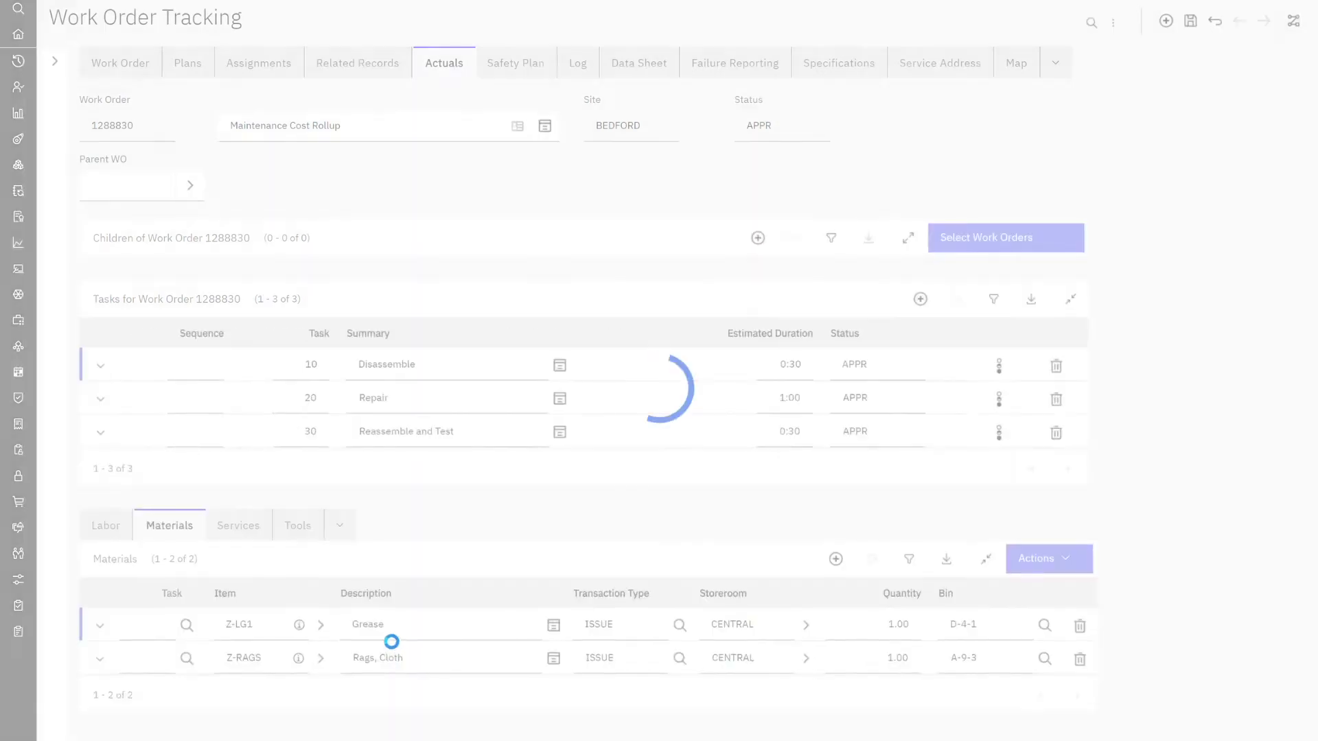
# Step: Save the actuals, then check the issued materials and labor for tasks 10, 20 and 30 at rate 21.00
pyautogui.click(318, 534)
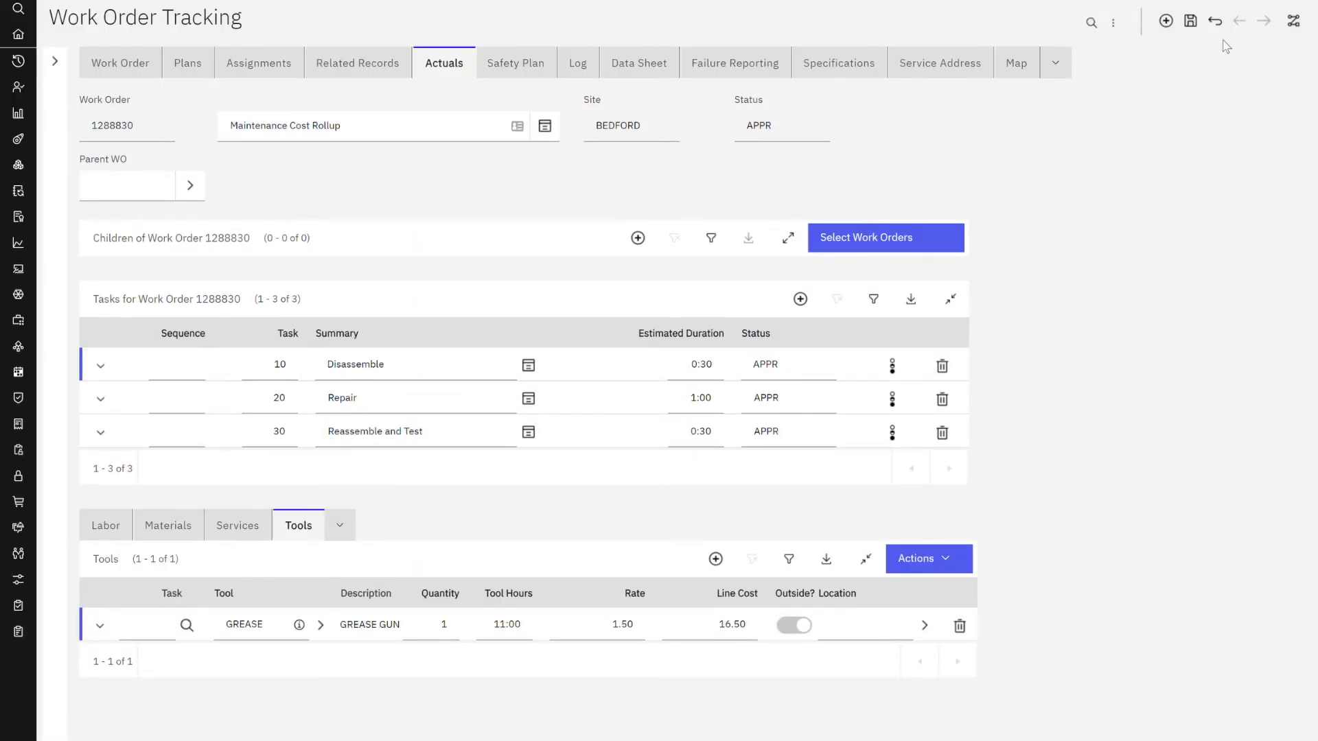
pyautogui.click(1190, 23)
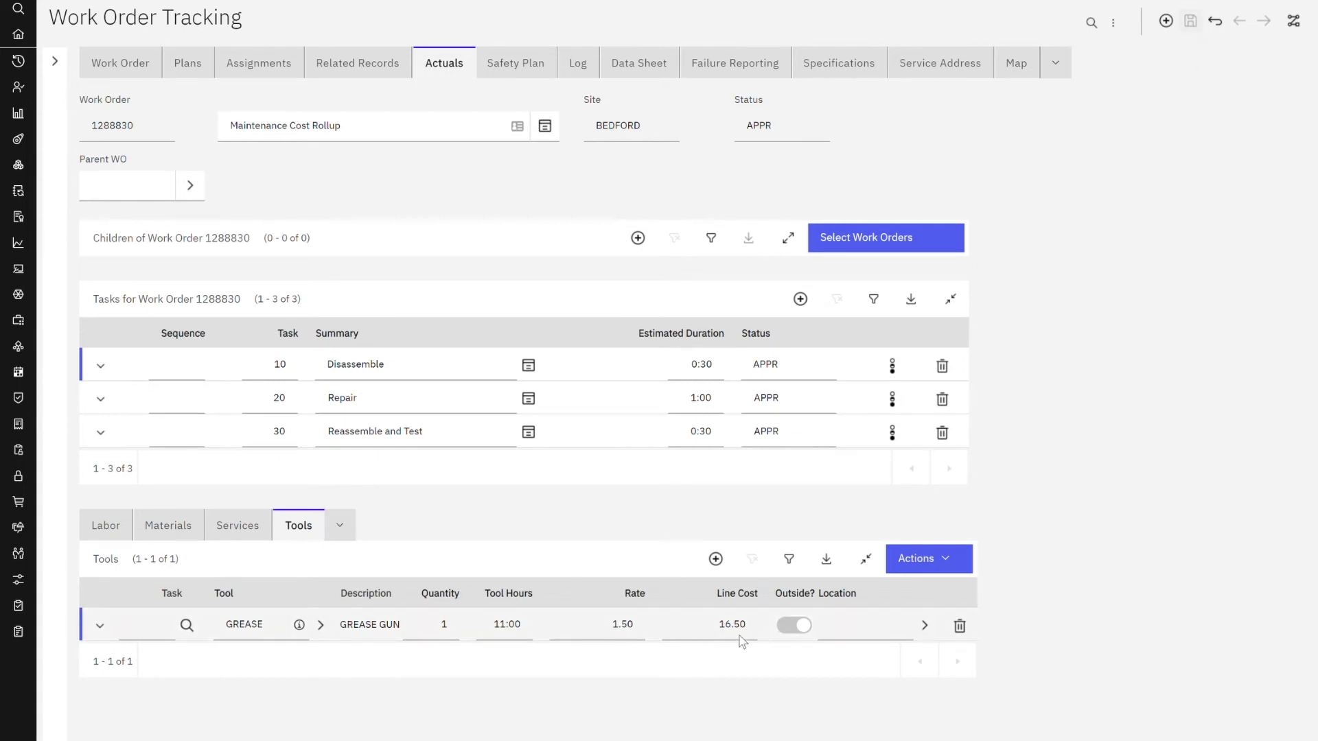
pyautogui.click(180, 527)
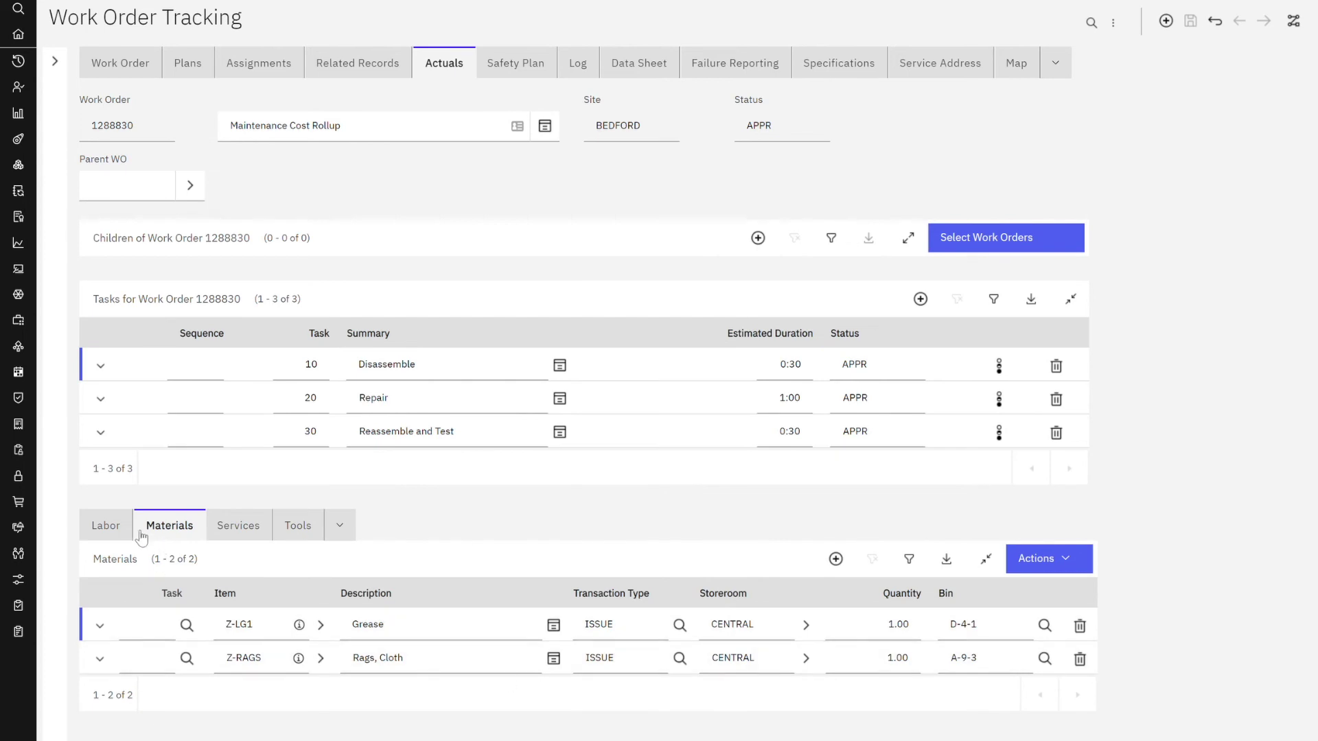
pyautogui.click(107, 527)
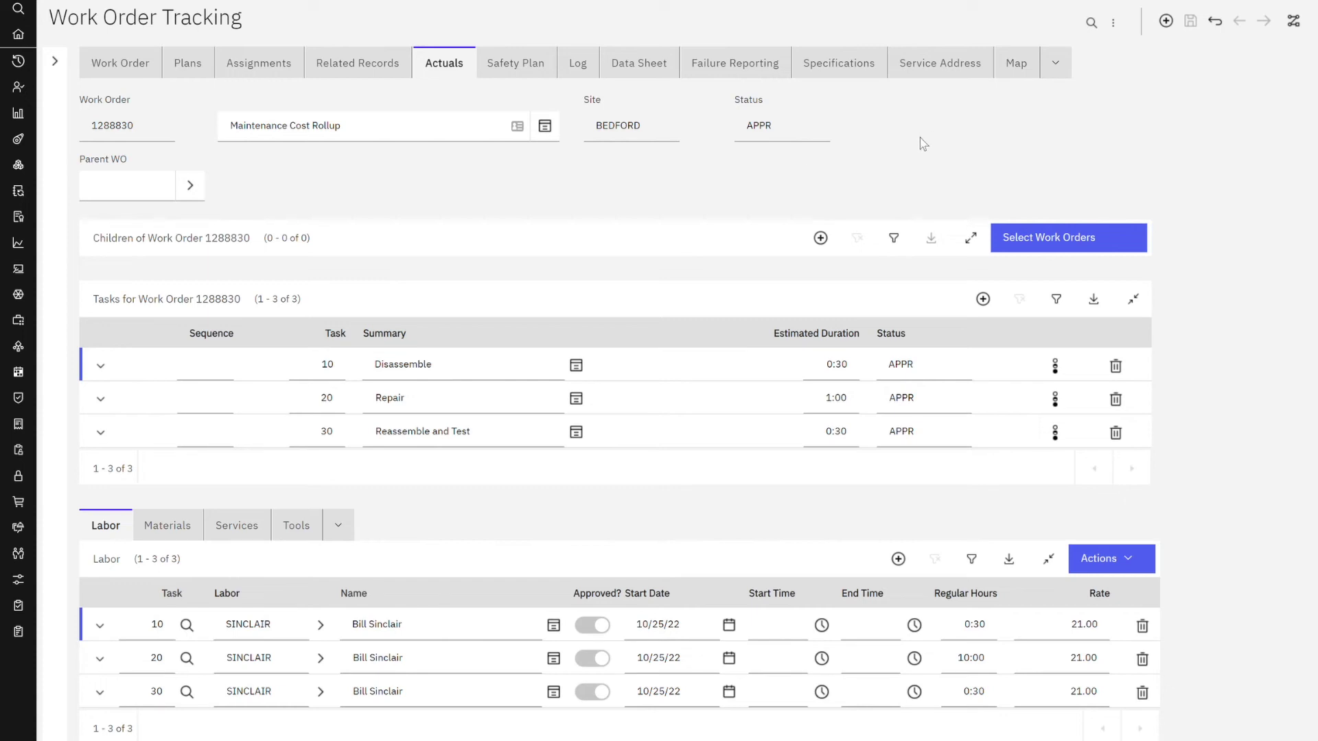
pyautogui.click(57, 62)
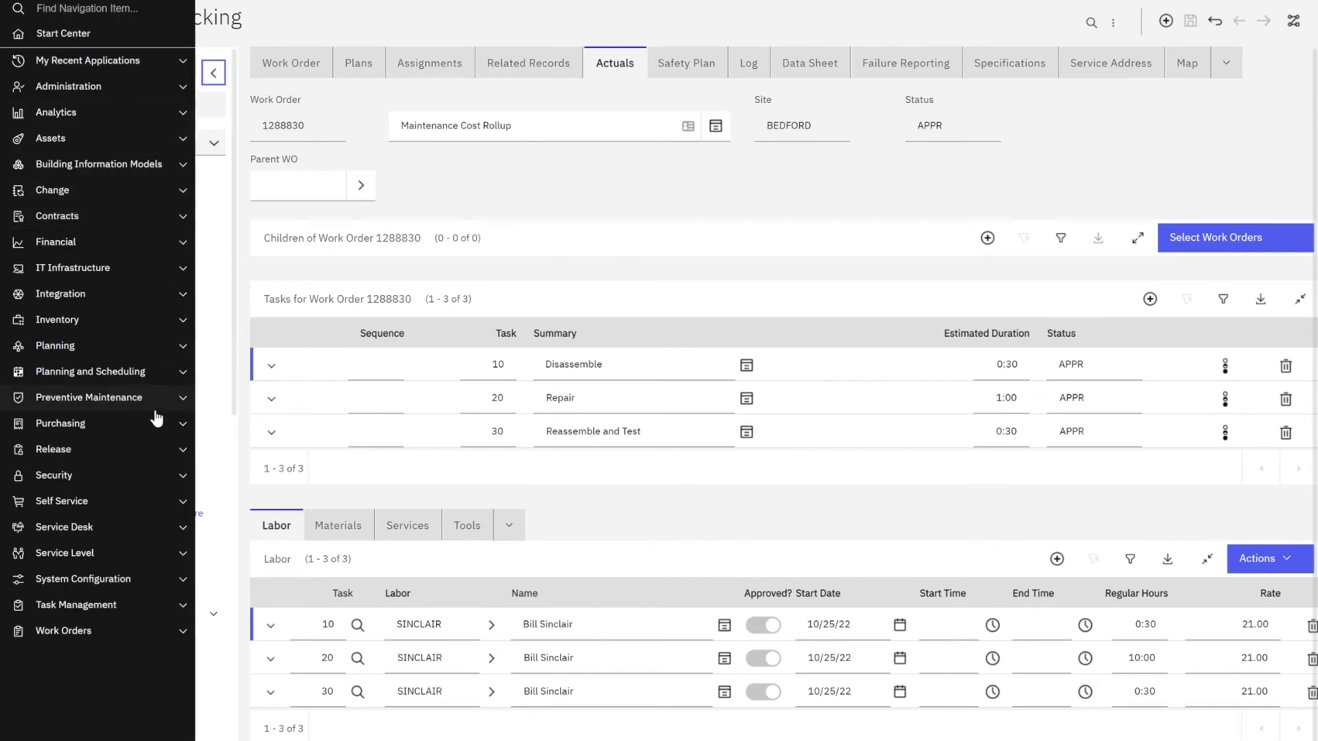
# Step: Change work order 1288830's status to Closed
pyautogui.click(136, 283)
pyautogui.click(526, 302)
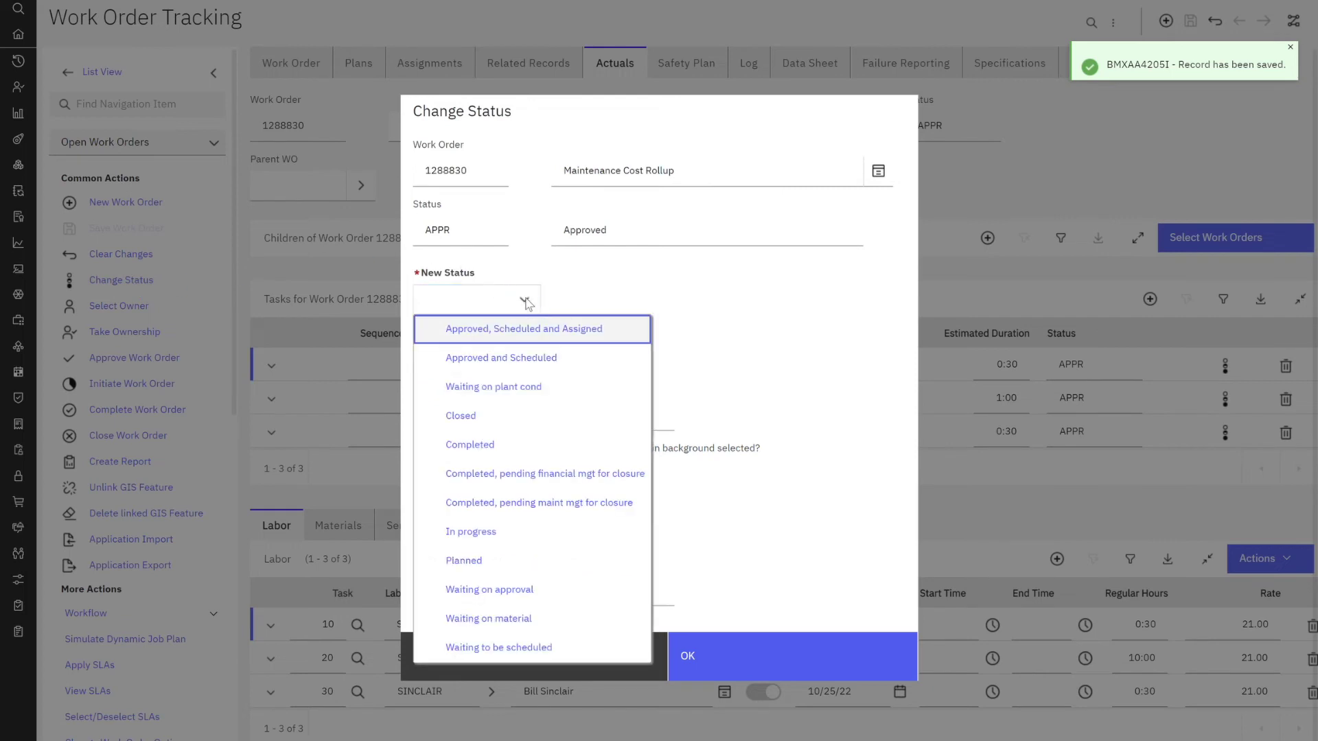
pyautogui.click(516, 423)
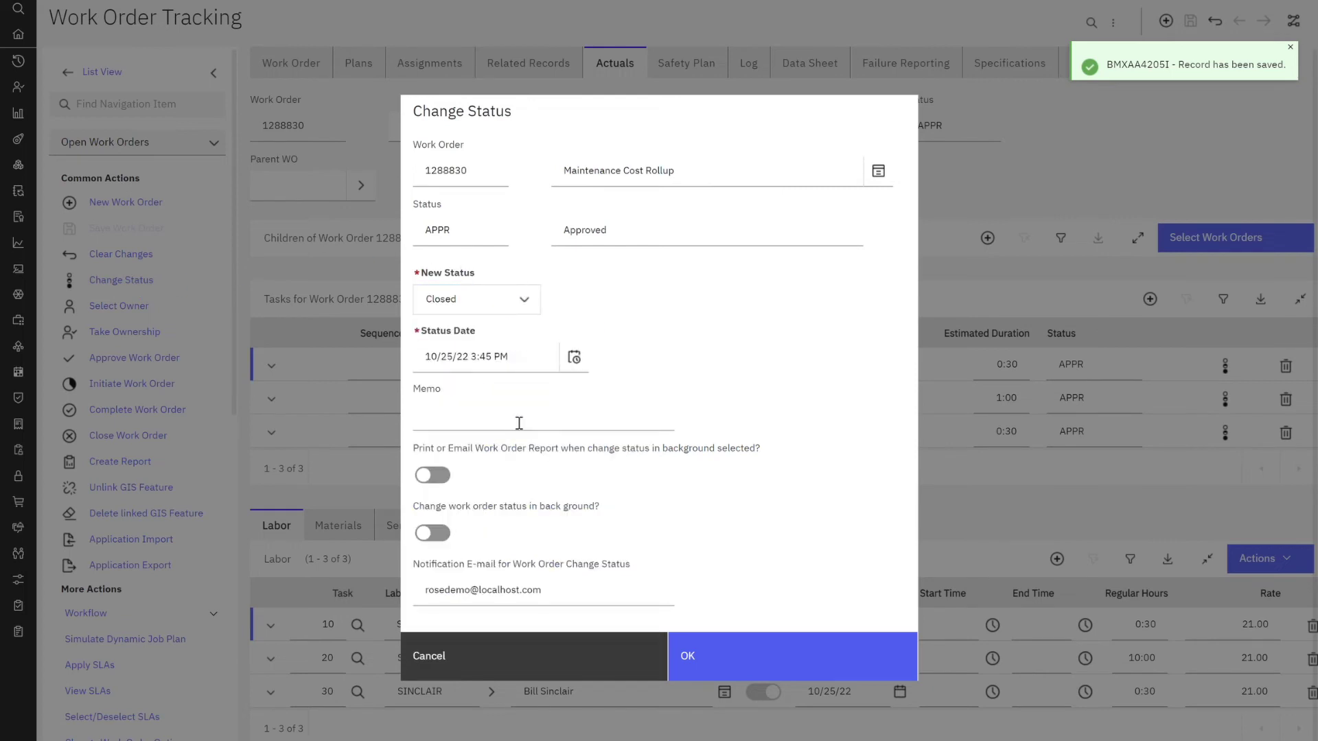
pyautogui.click(739, 663)
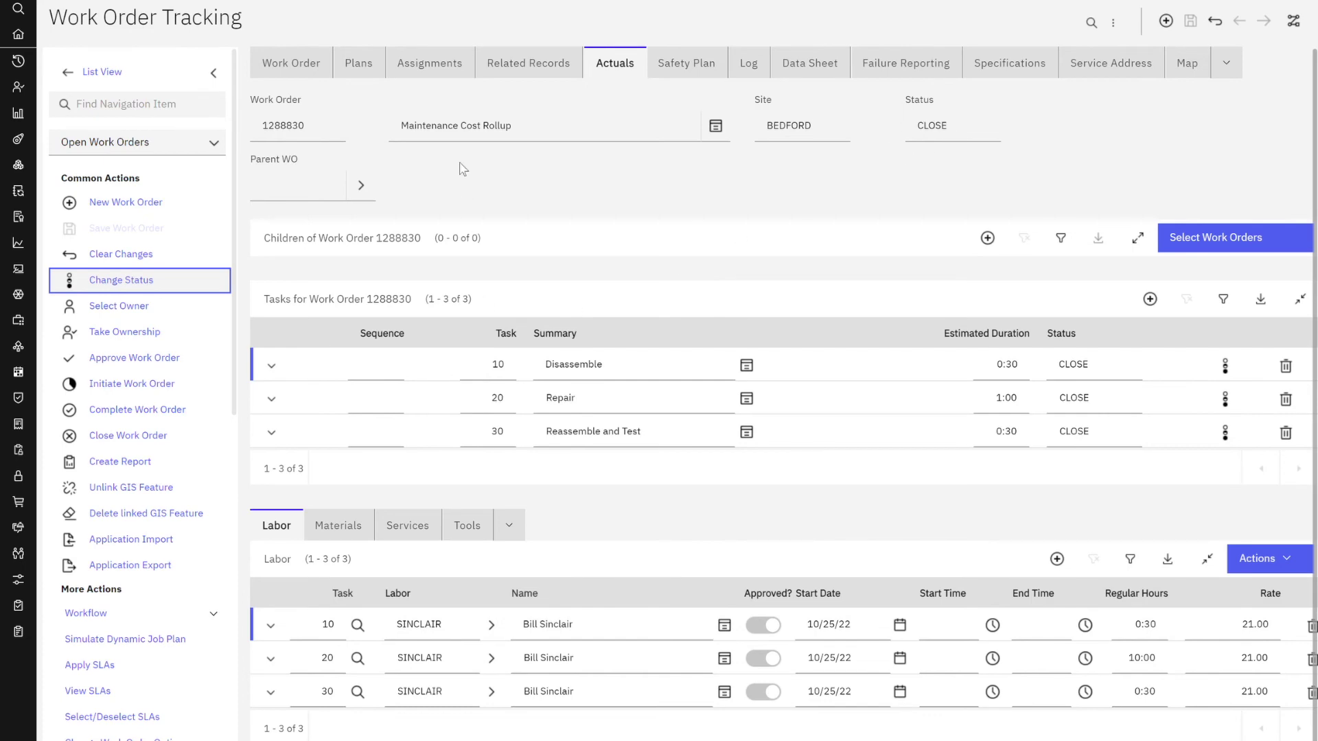
# Step: Go to ASSET12345 from the Asset field, confirm Total Cost 252.72, then return to the work order
pyautogui.click(307, 71)
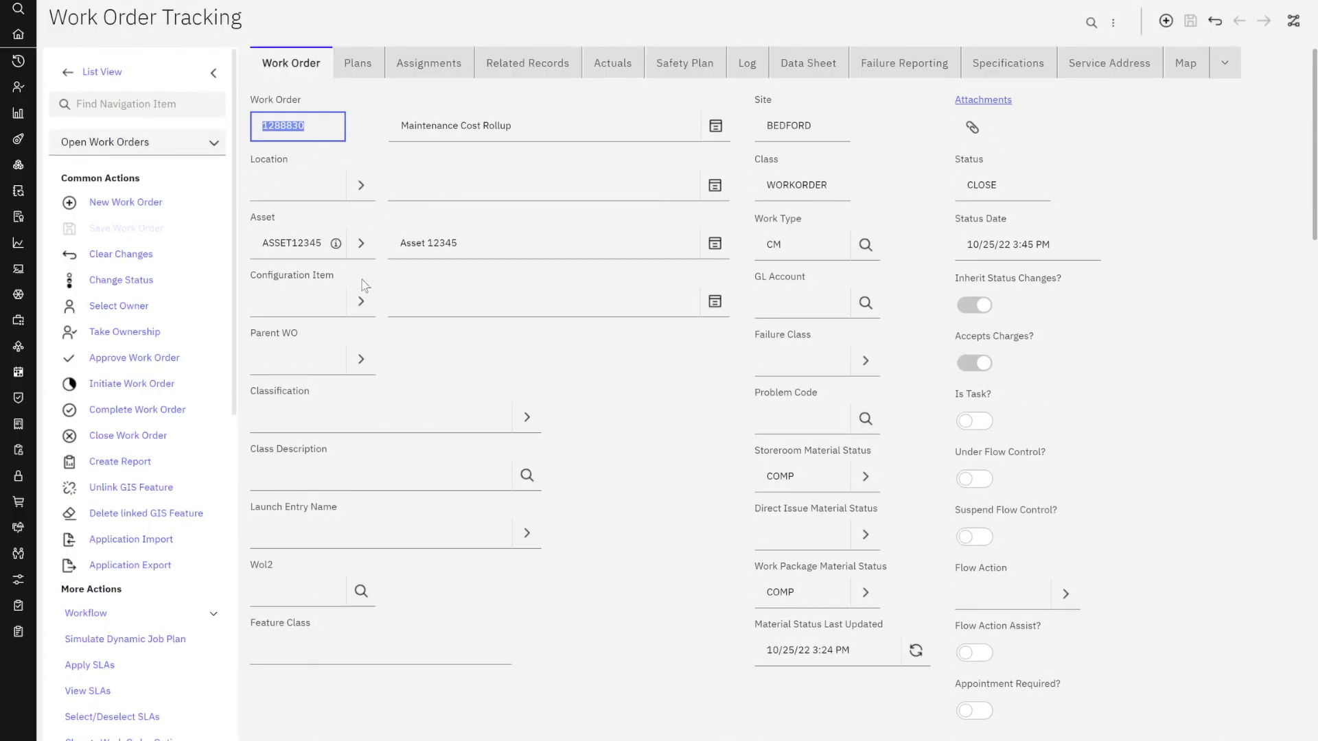
pyautogui.click(361, 244)
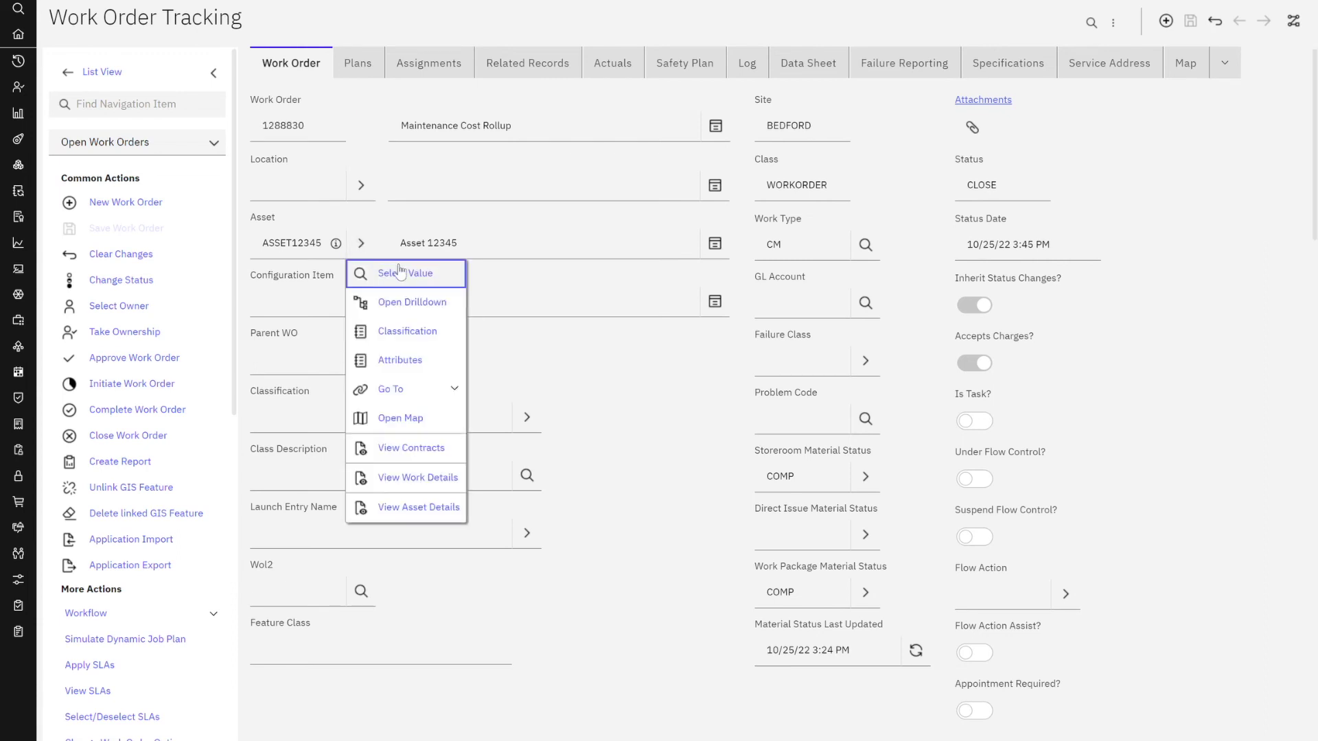
pyautogui.click(424, 390)
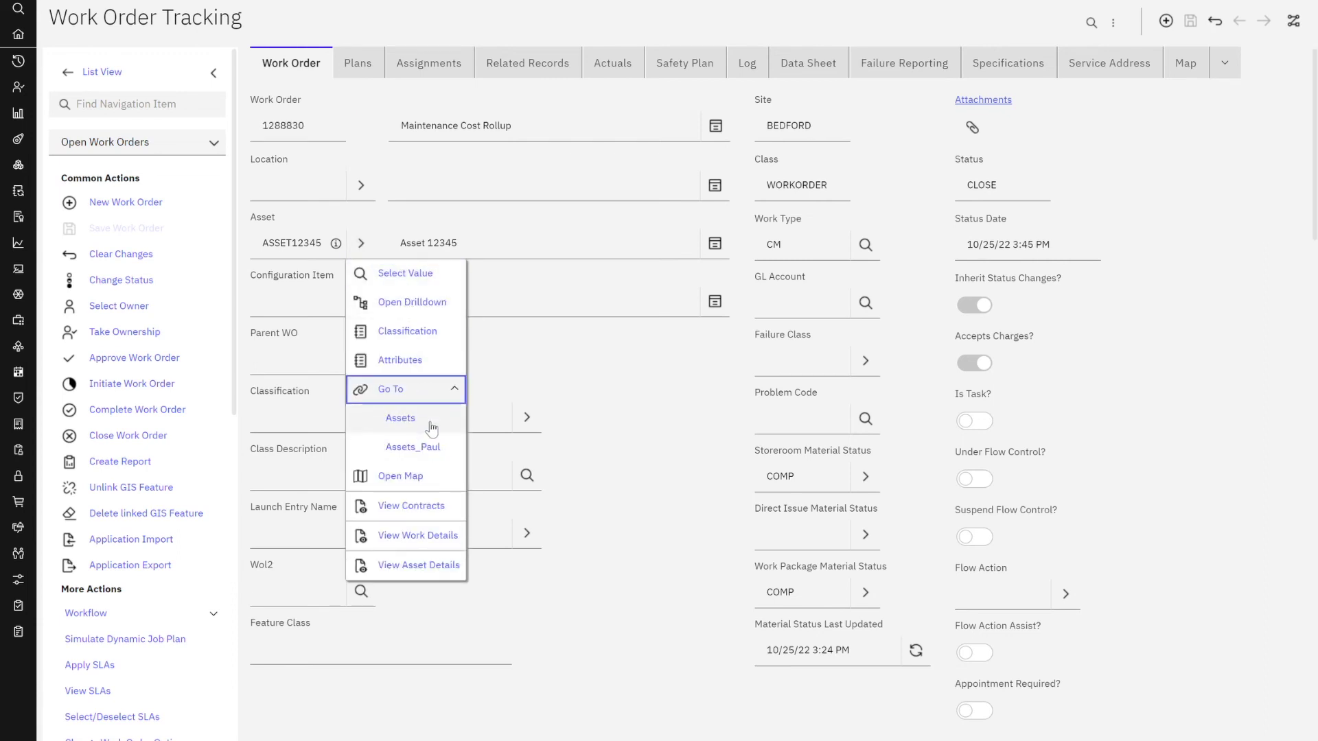
pyautogui.click(431, 418)
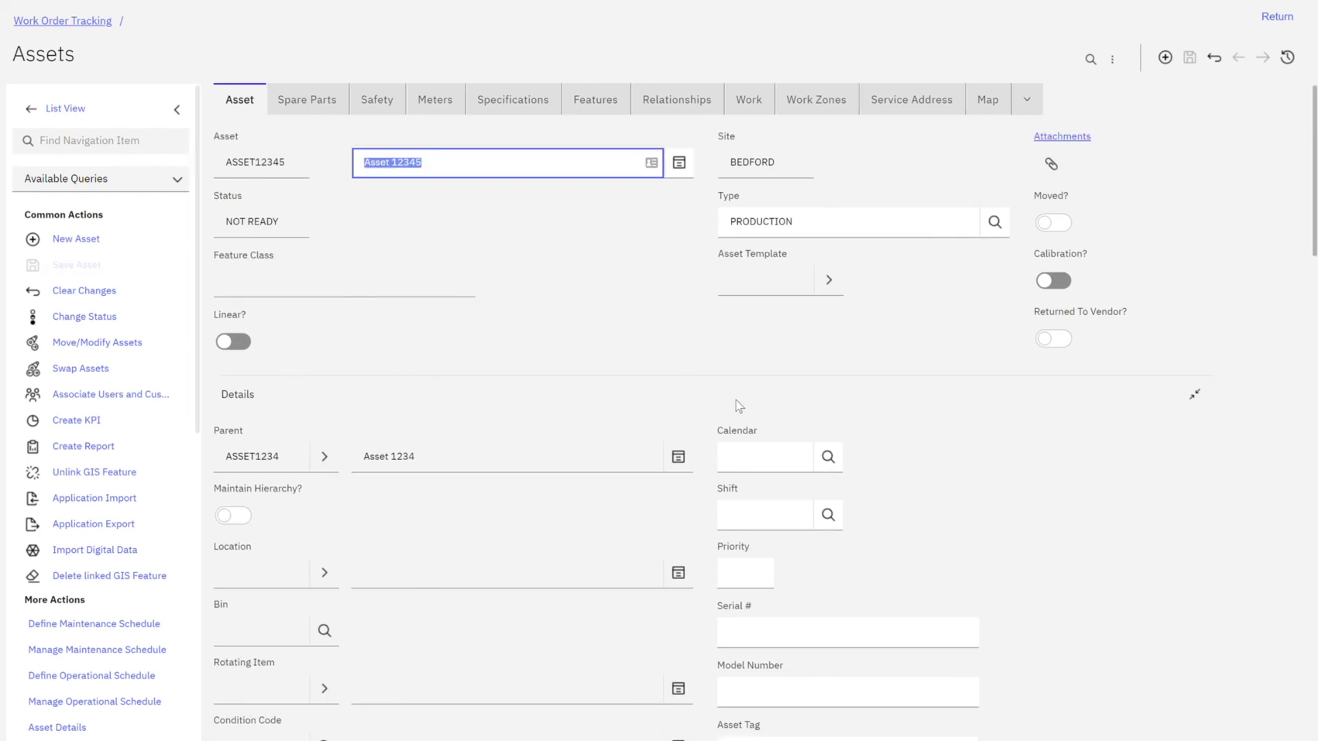
pyautogui.scroll(-15, 738, 405)
pyautogui.scroll(-16, 774, 417)
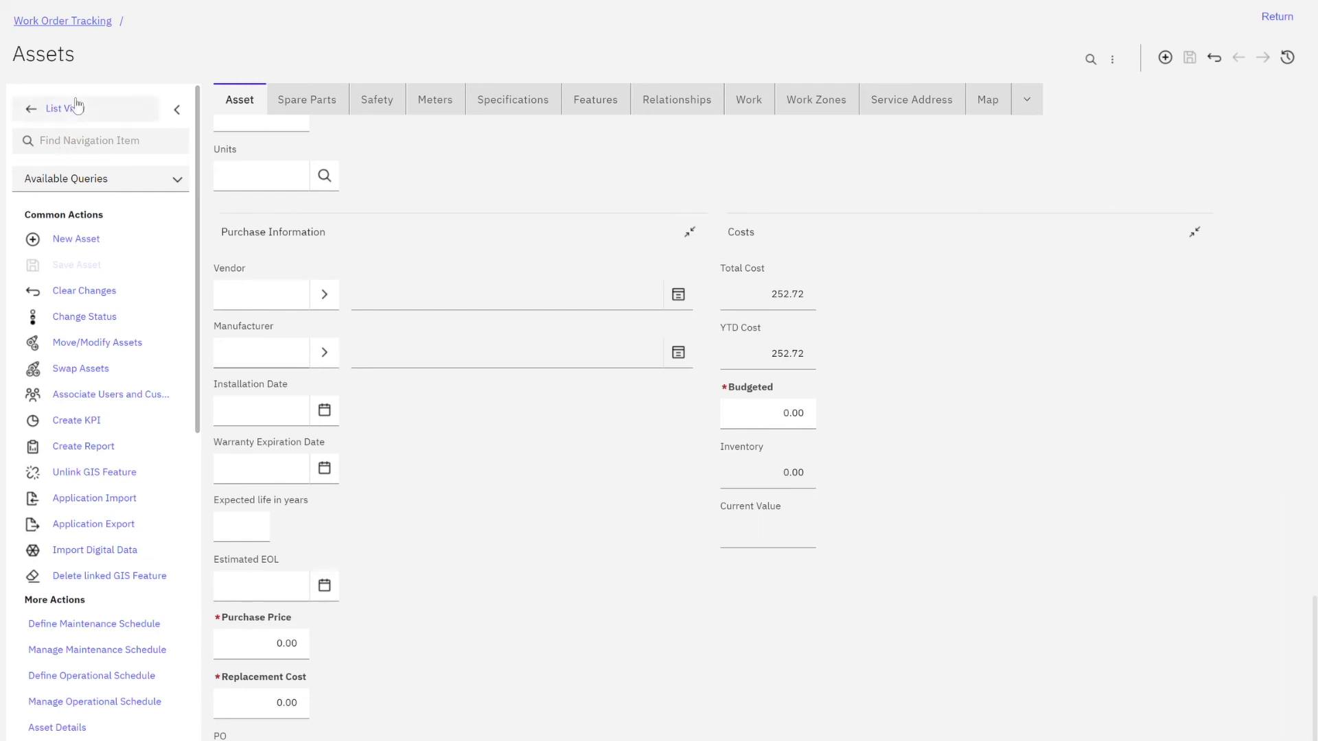
pyautogui.click(85, 20)
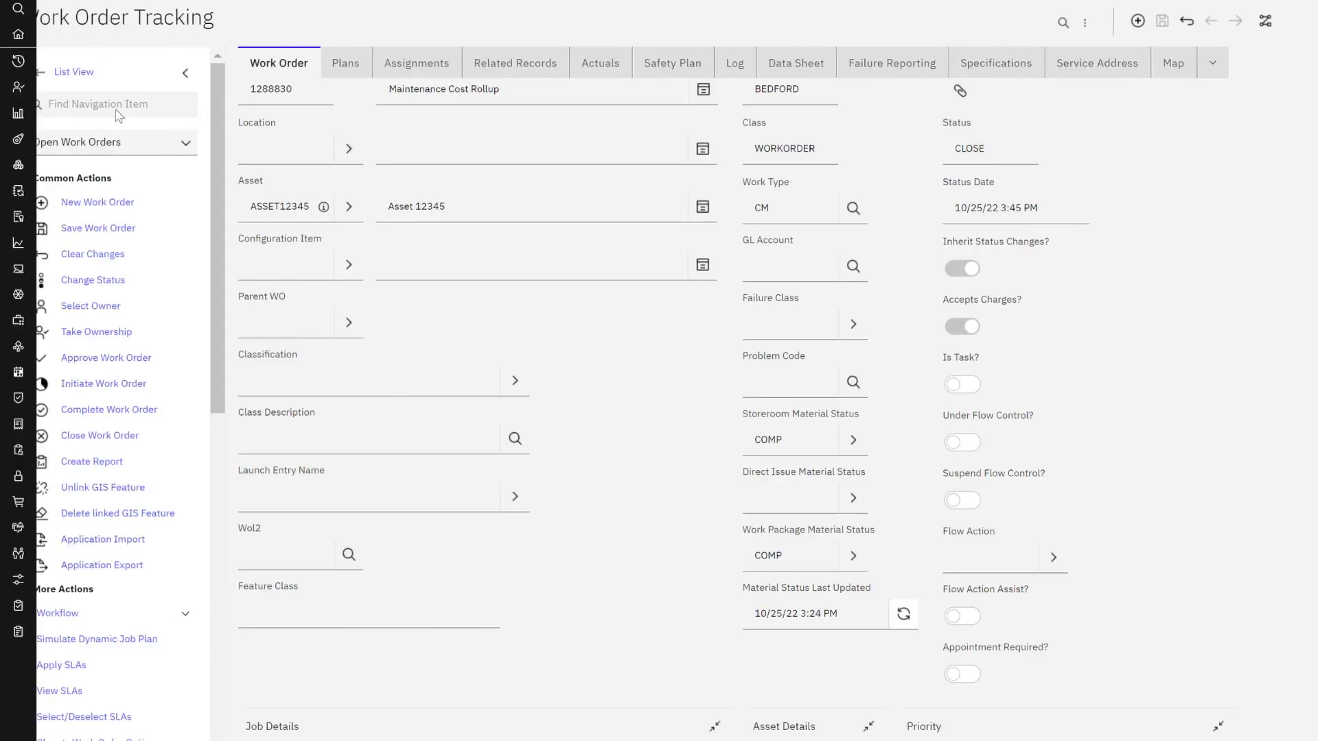
# Step: Open the Assets application from My Recent Applications
pyautogui.moveTo(20, 87)
pyautogui.click(173, 60)
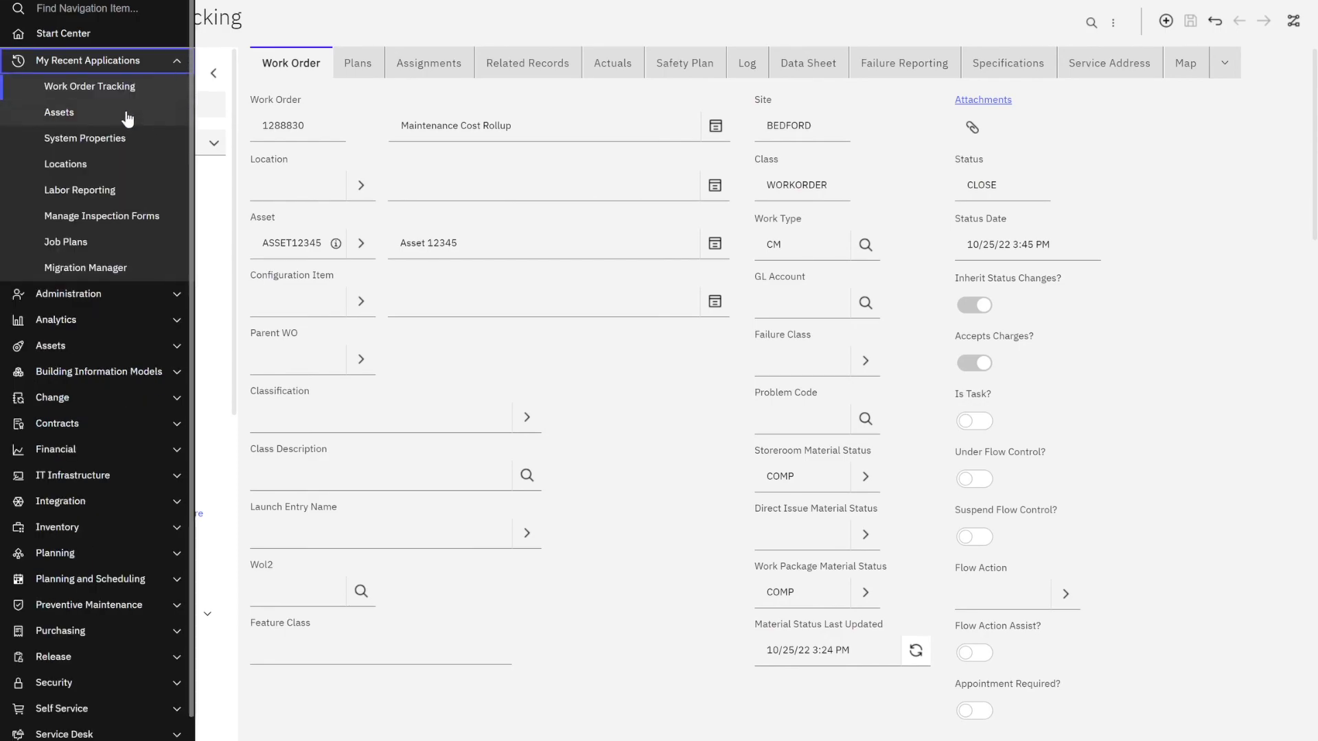
pyautogui.click(128, 113)
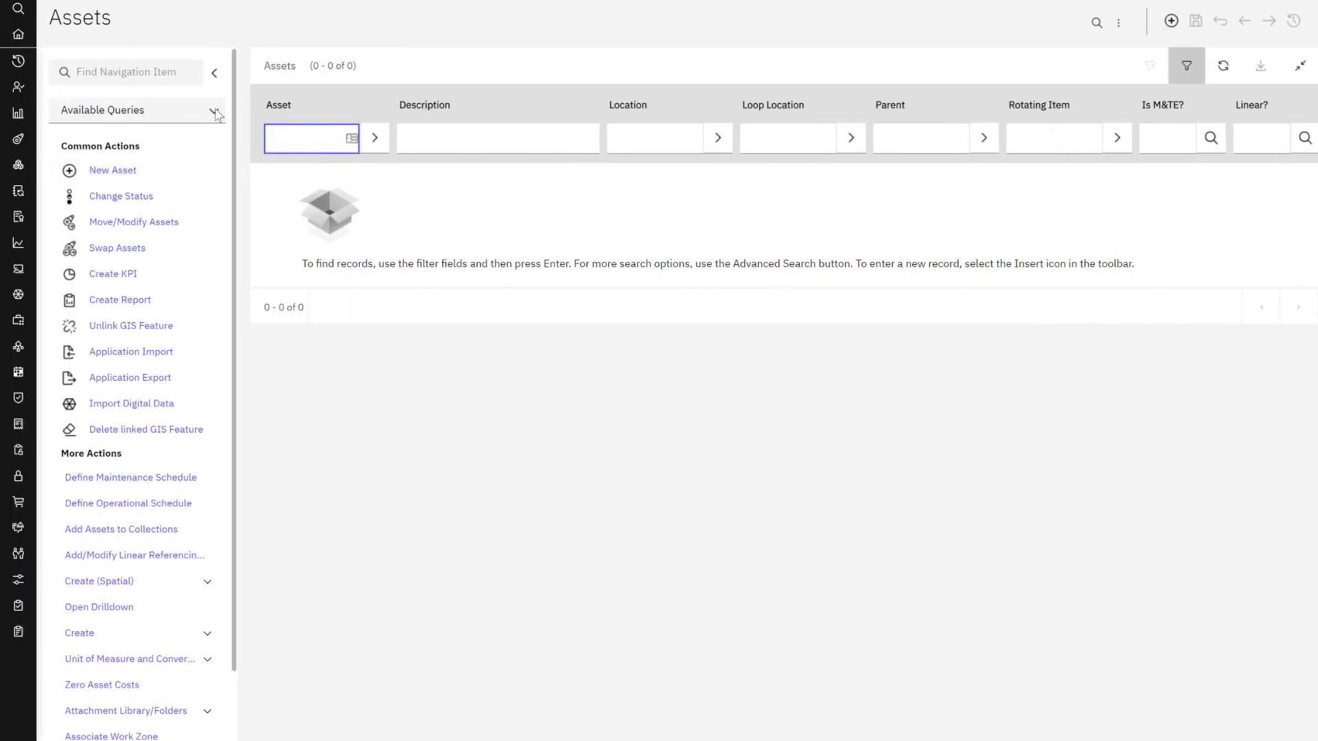
# Step: Run the Asset Hierarchy query, open ASSET1, and confirm its Total Cost of 635.46
pyautogui.click(217, 115)
pyautogui.click(154, 334)
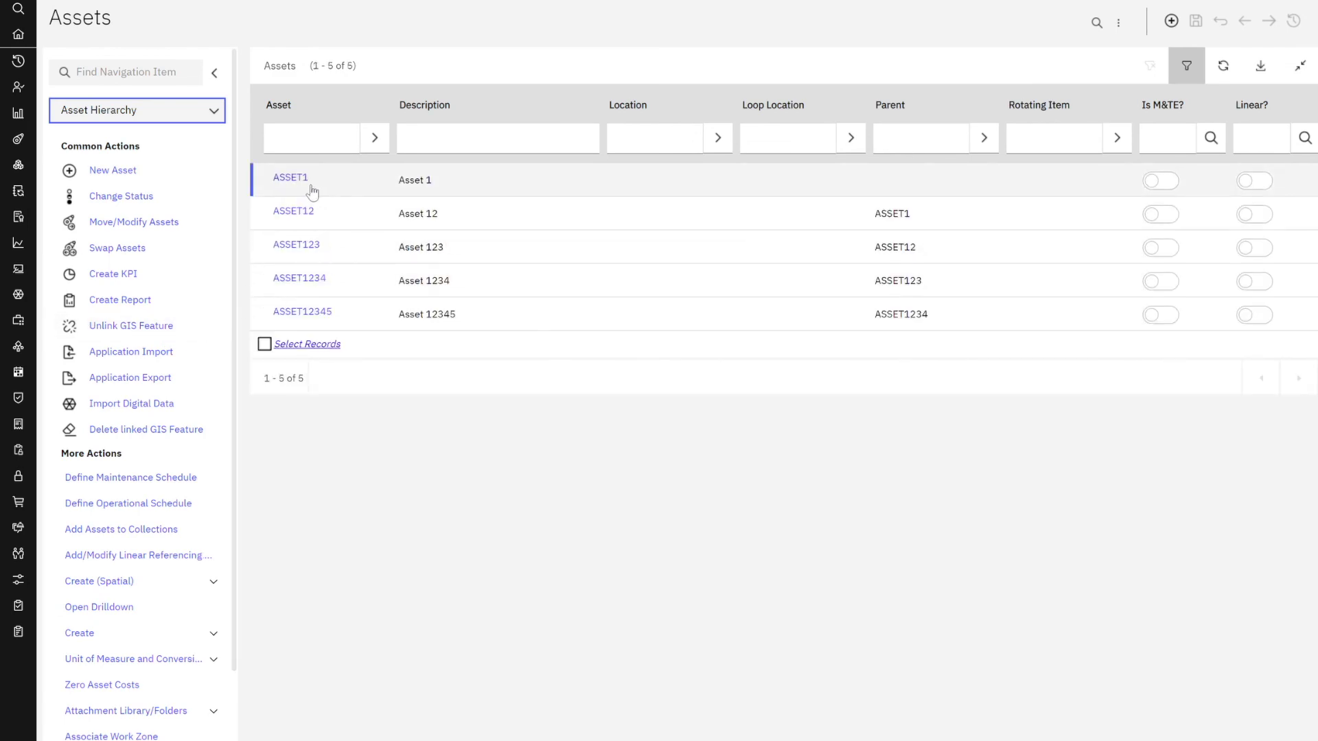
pyautogui.click(310, 189)
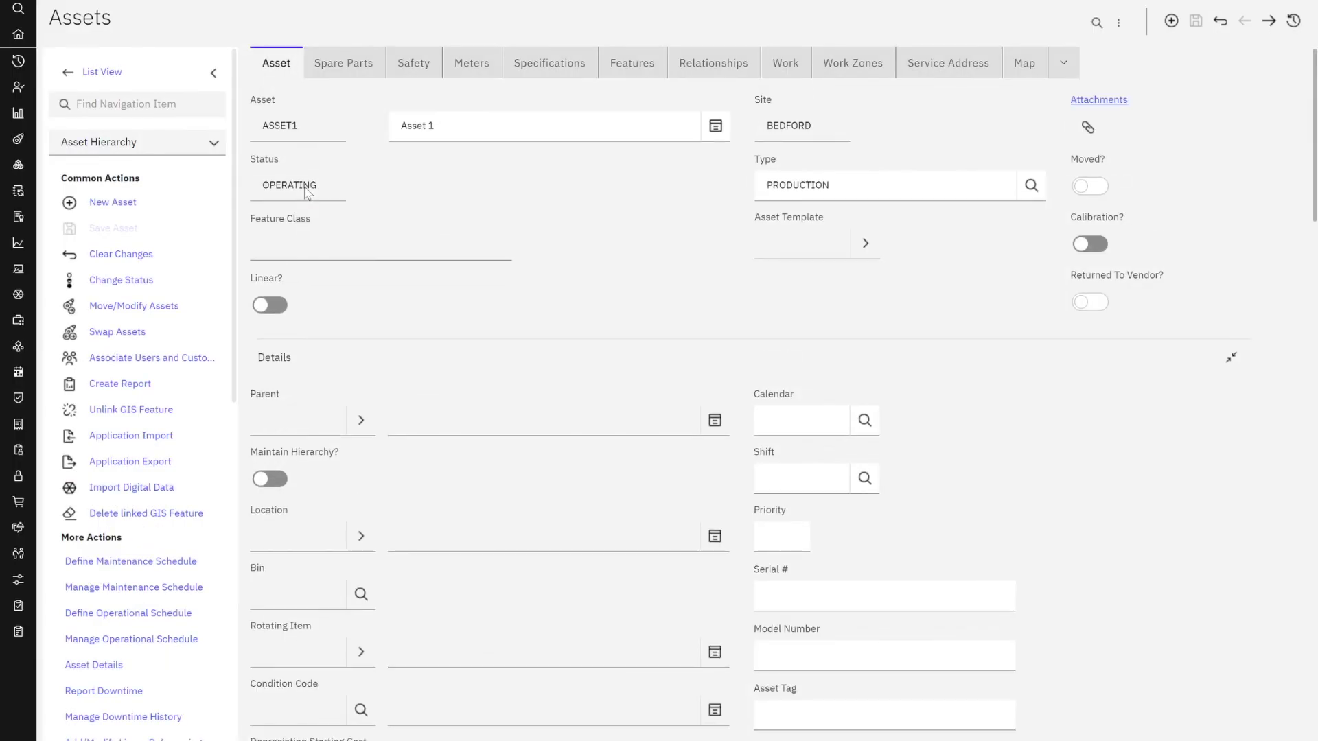
pyautogui.scroll(-15, 439, 303)
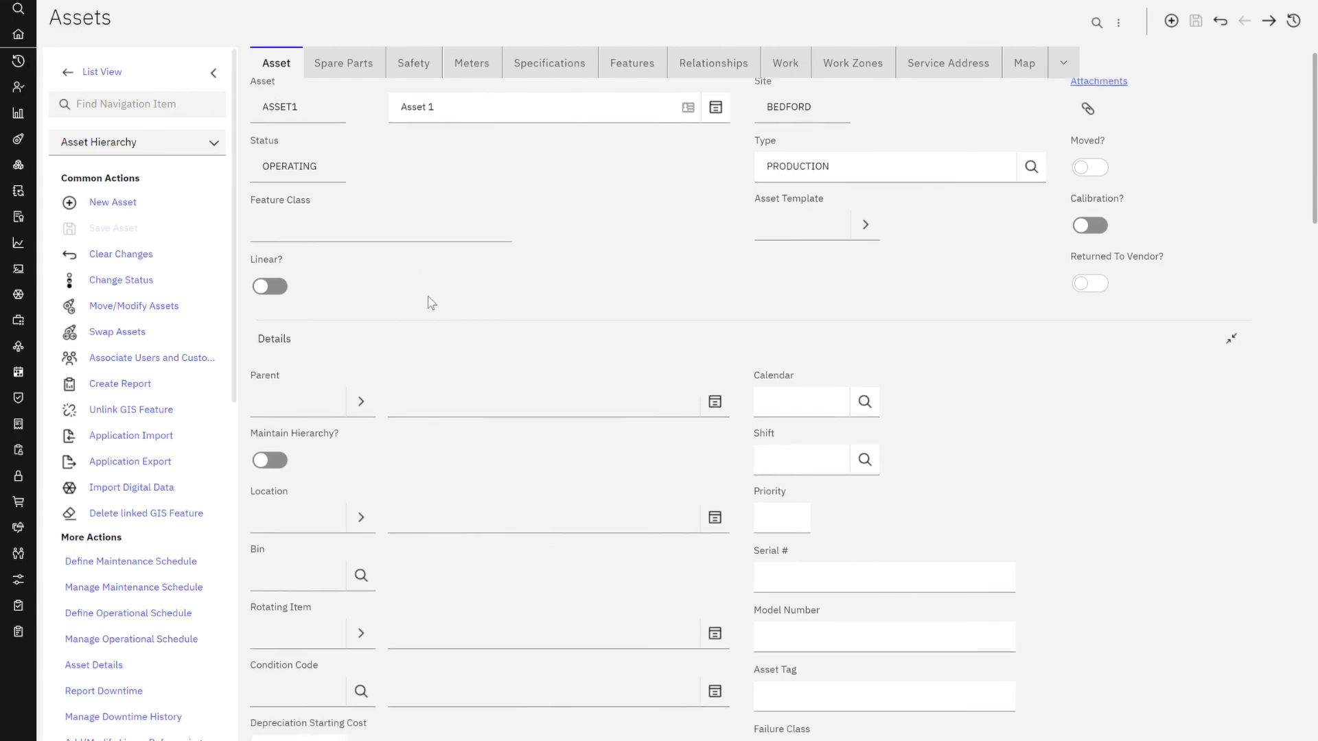
pyautogui.scroll(-12, 439, 307)
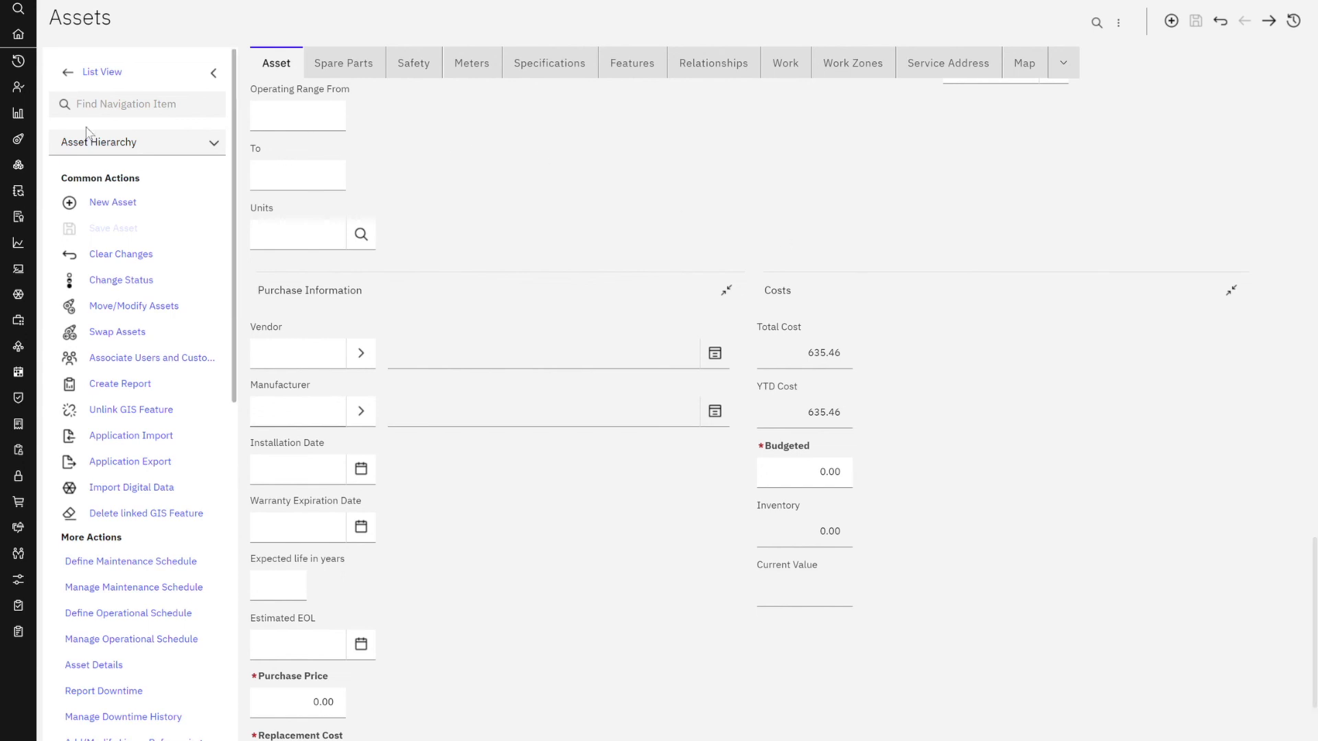
pyautogui.click(91, 72)
pyautogui.click(325, 309)
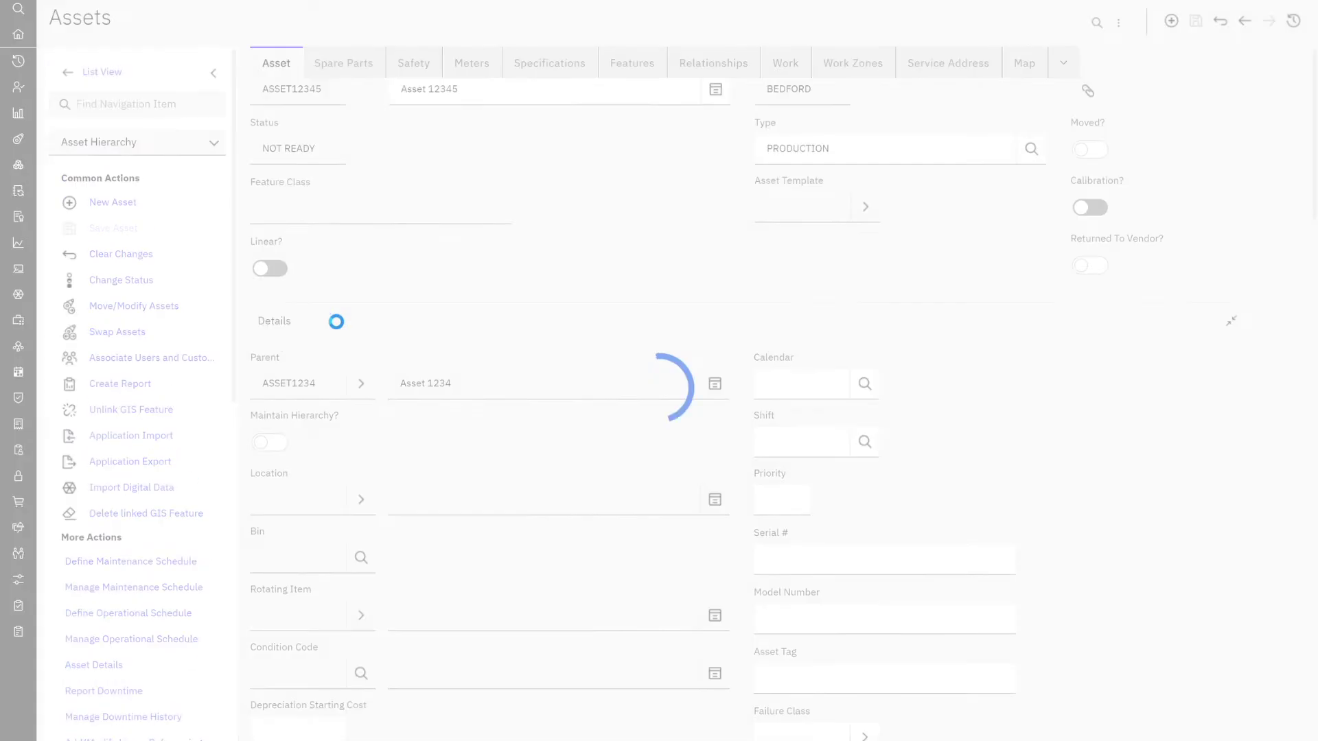
pyautogui.scroll(-5, 608, 419)
pyautogui.scroll(-8, 614, 429)
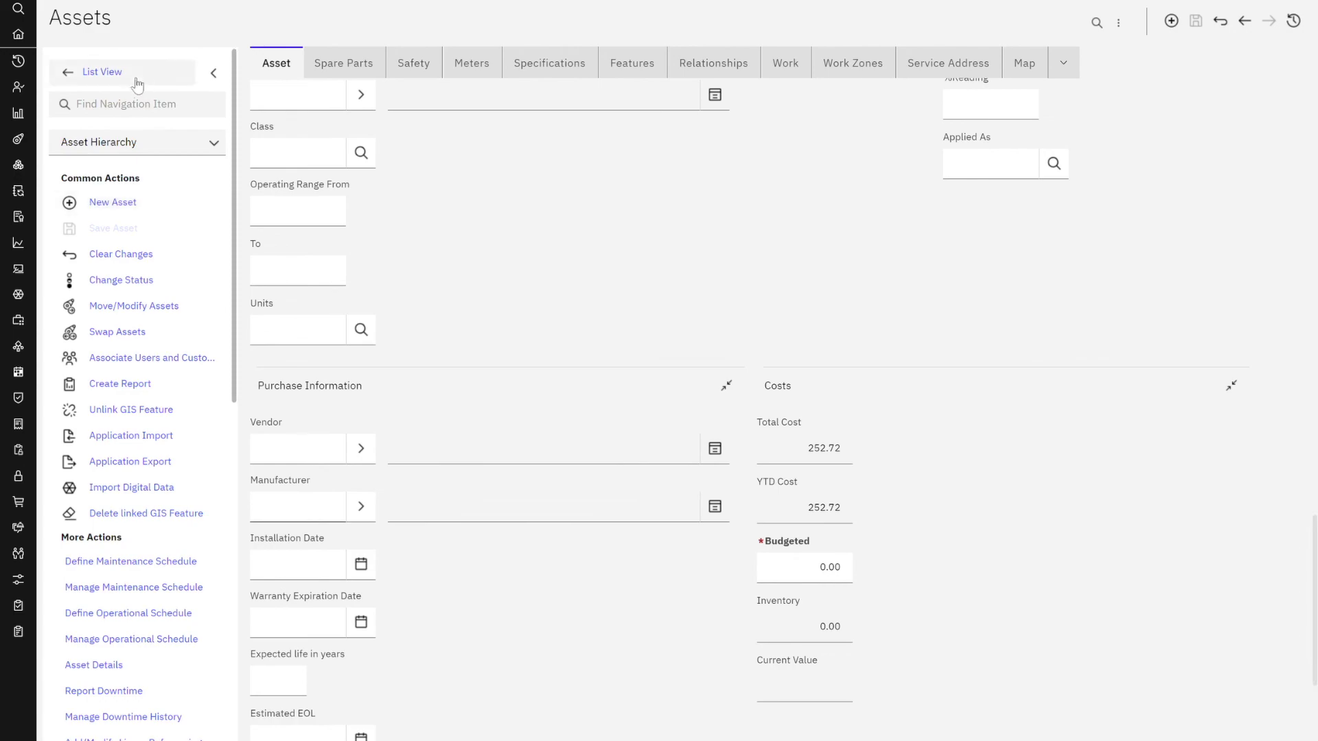
pyautogui.click(116, 73)
pyautogui.click(298, 180)
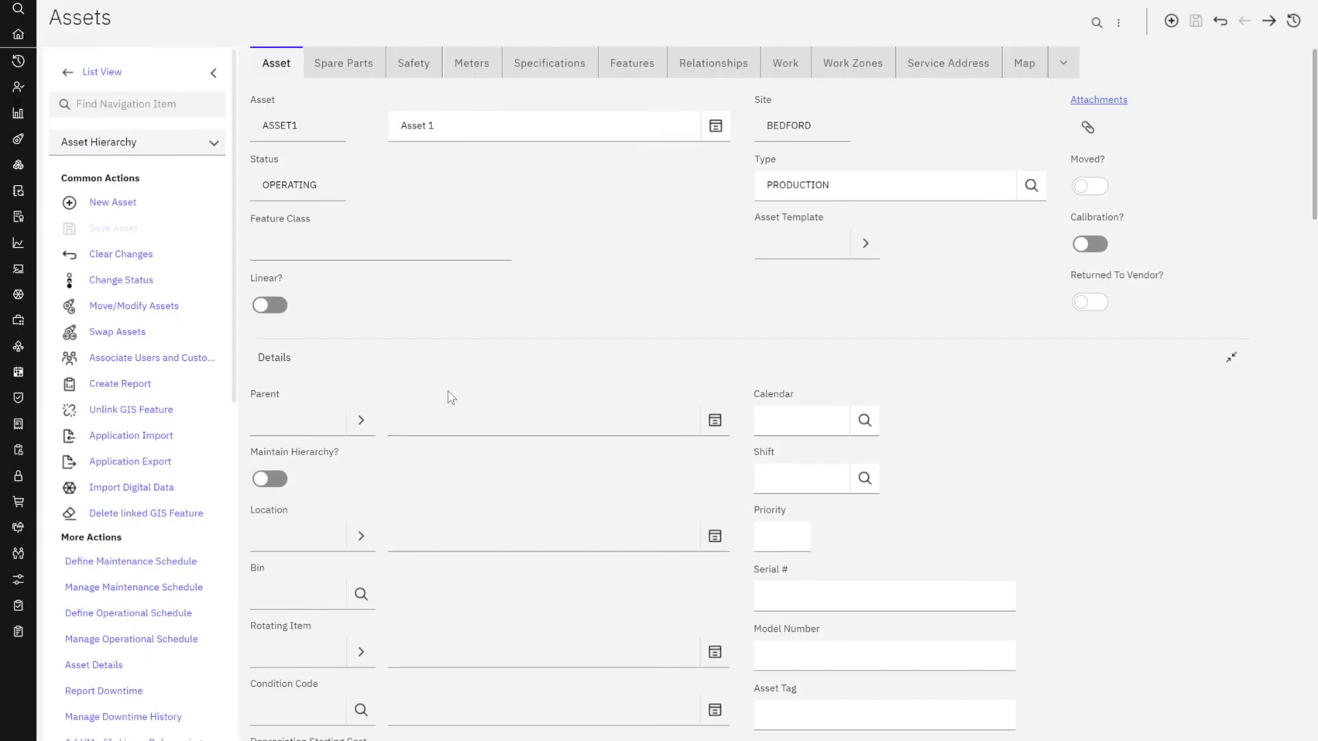
pyautogui.scroll(-10, 607, 379)
pyautogui.scroll(-10, 607, 375)
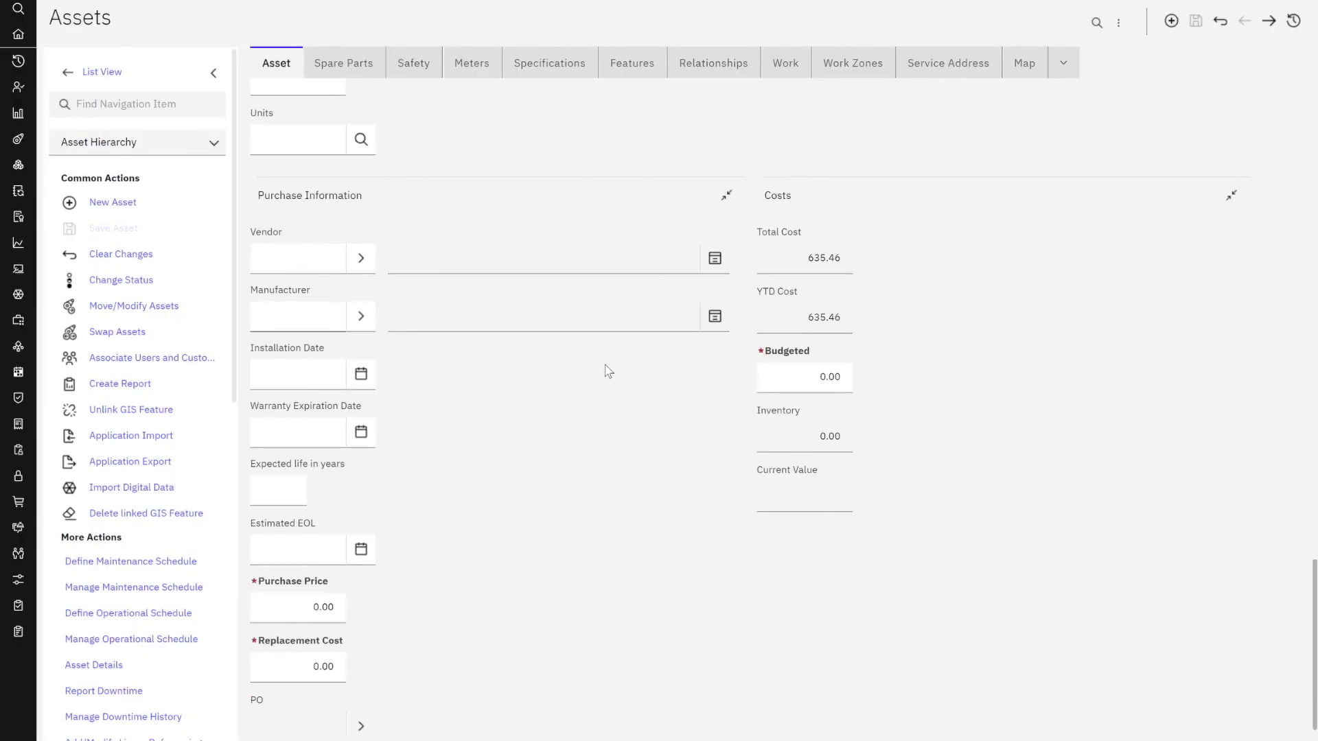